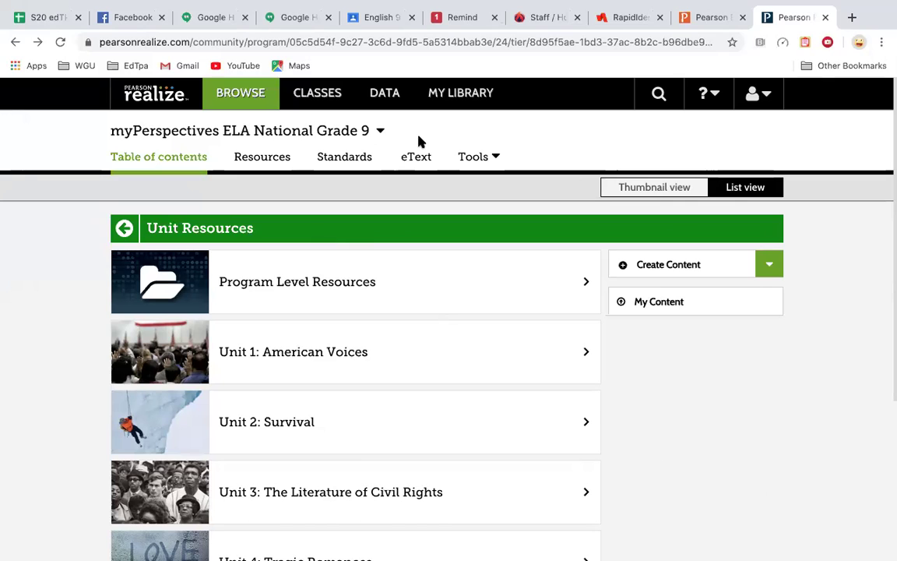
Step: Open the Act 5 supplemental materials playlist in My Library and look through its items
left_click(461, 93)
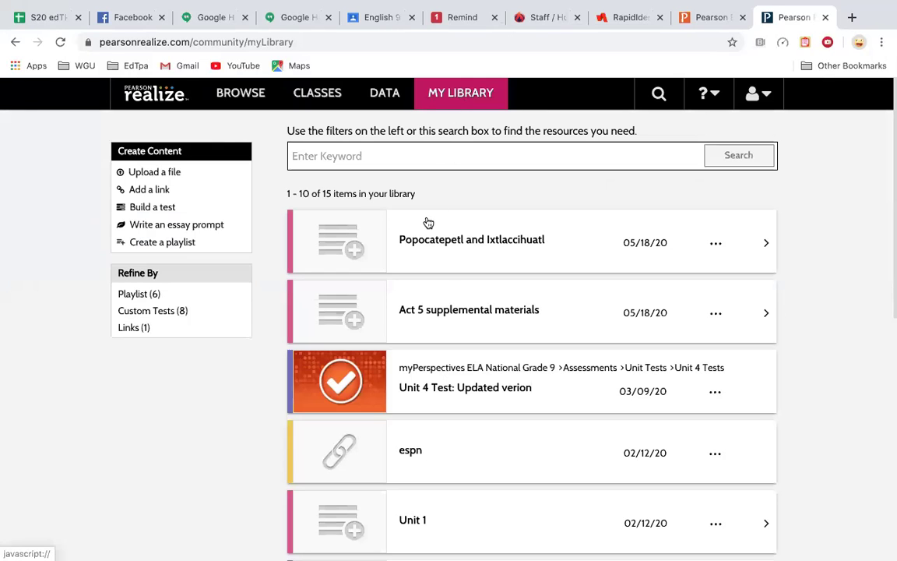
scroll(426, 447, "down", 2)
scroll(425, 449, "up", 2)
left_click(461, 311)
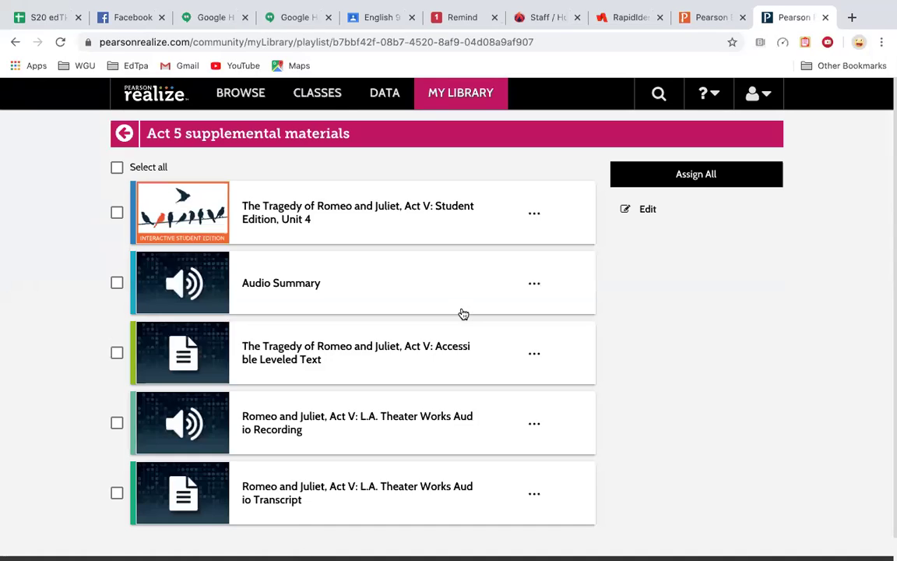
scroll(334, 400, "down", 1)
scroll(335, 400, "up", 1)
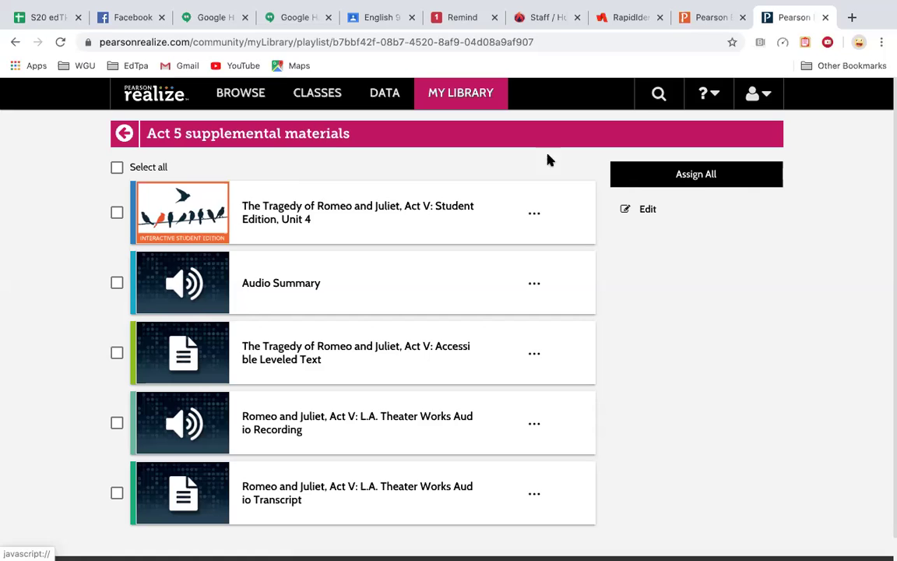
Step: Leave the playlist and view the assignments of the English 9 Block 1 class
left_click(123, 137)
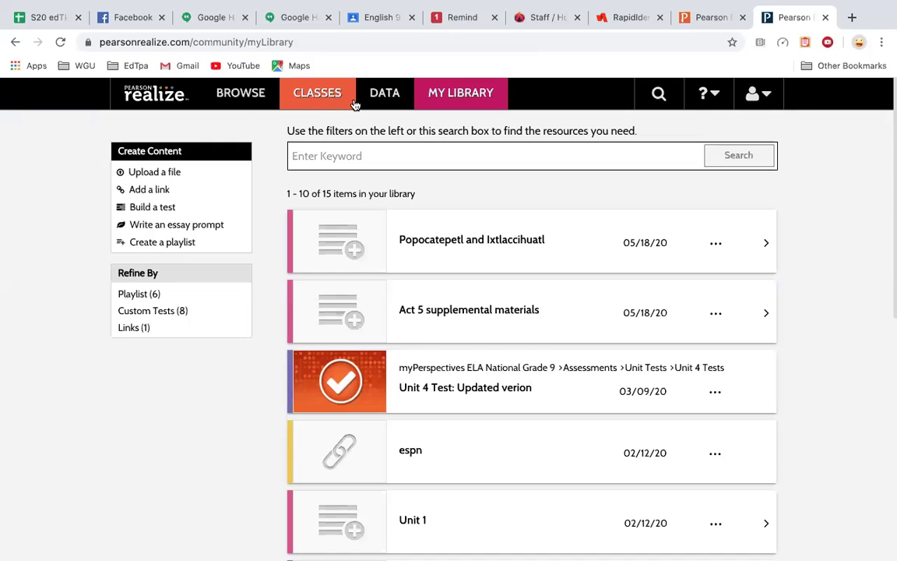
left_click(327, 103)
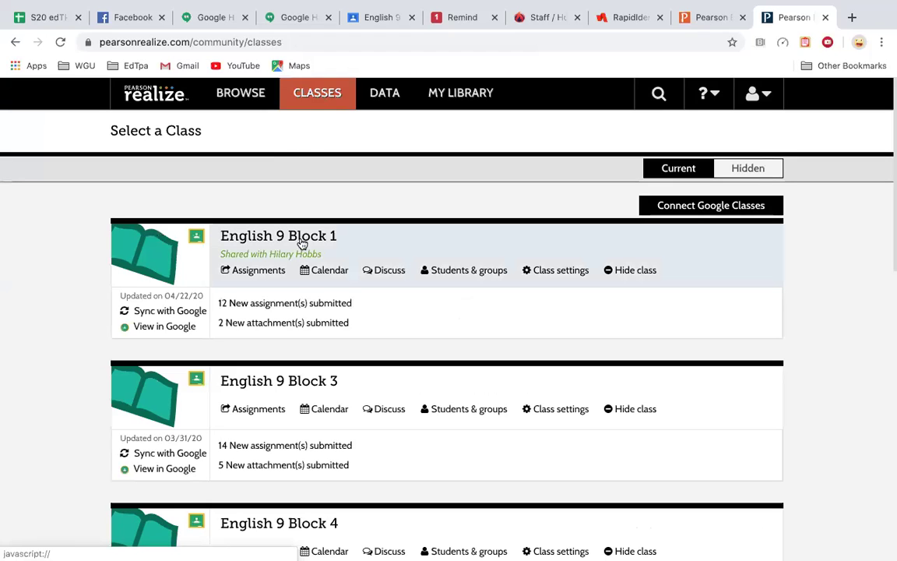
left_click(310, 234)
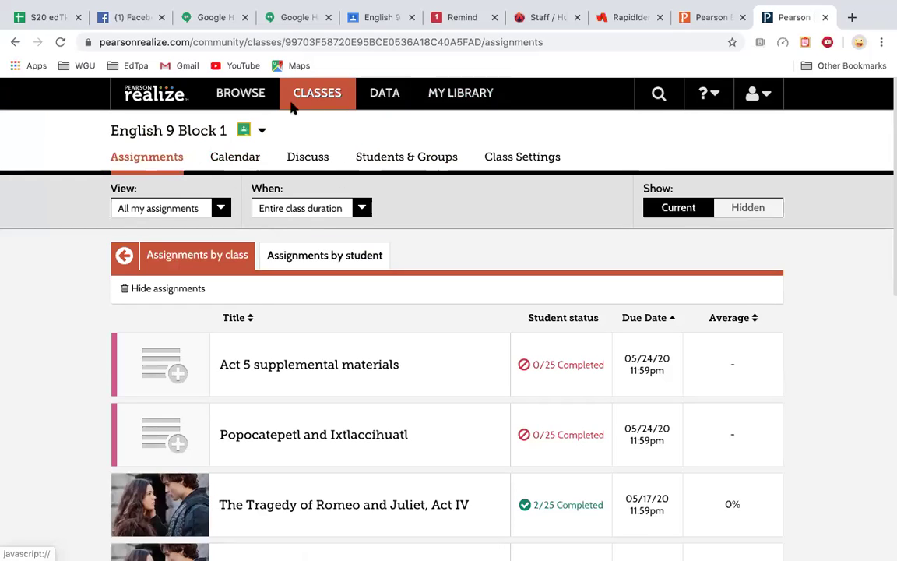
Step: Browse to the myPerspectives ELA National Grade 9 program and open its Unit Resources
left_click(236, 97)
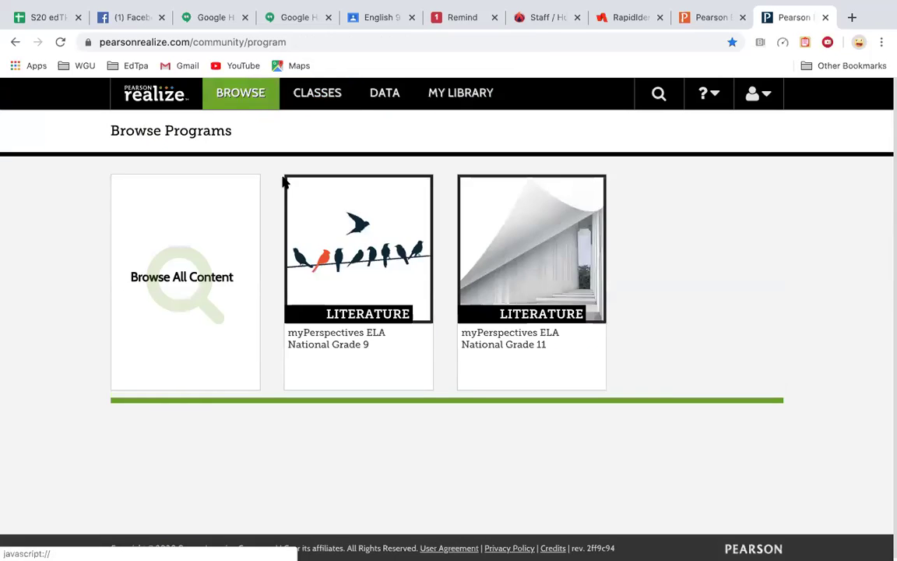
left_click(336, 292)
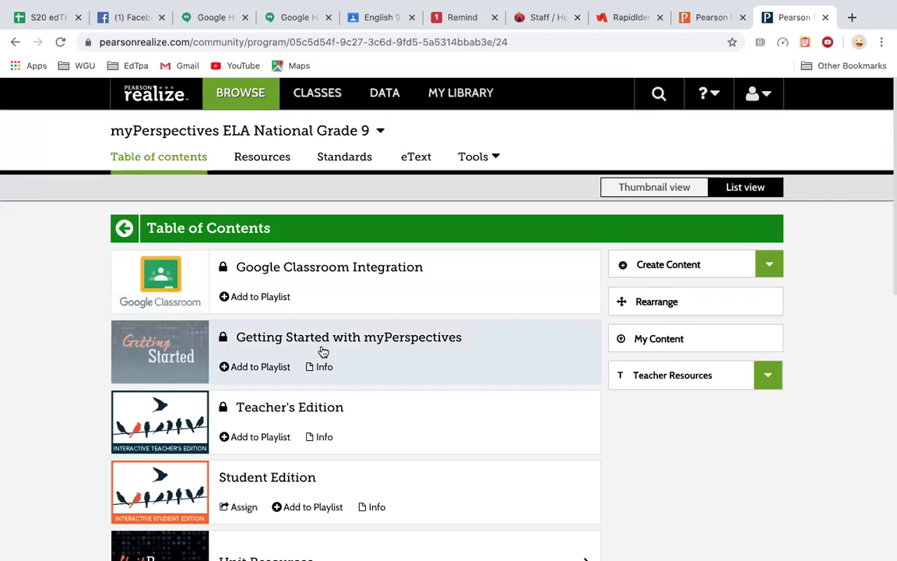
scroll(322, 352, "down", 2)
scroll(323, 352, "down", 1)
left_click(315, 363)
Step: Open The Tragedy of Romeo and Juliet, Act V within Unit 4: Tragic Romances
scroll(315, 365, "down", 3)
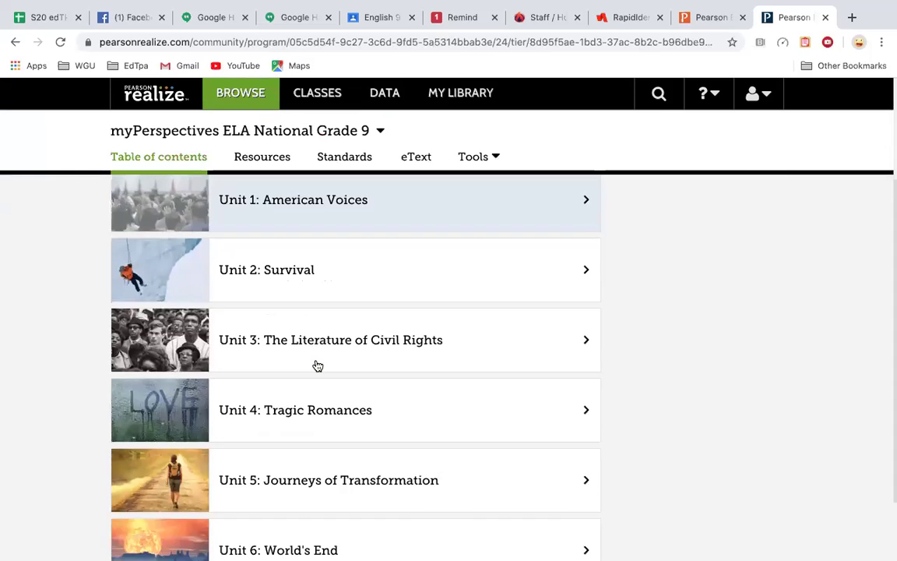
left_click(312, 380)
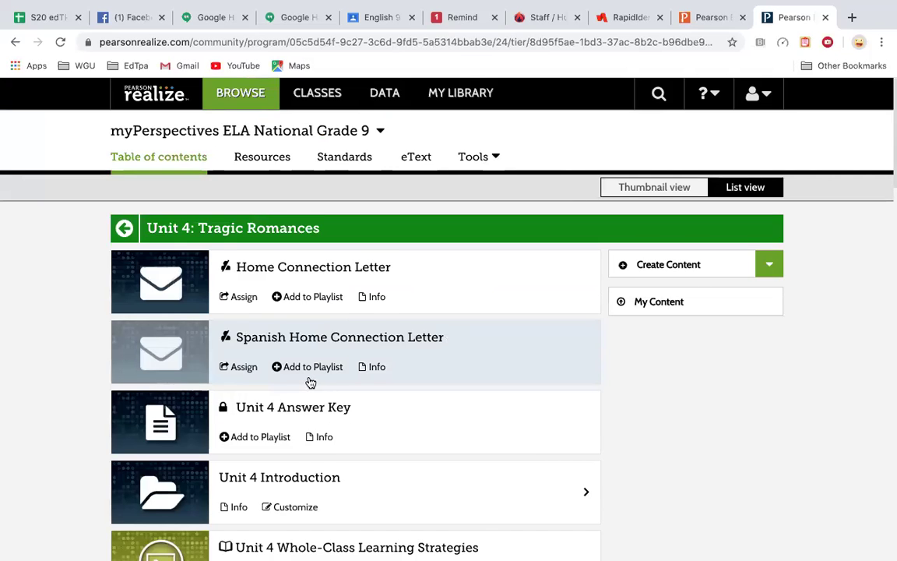
scroll(310, 382, "down", 5)
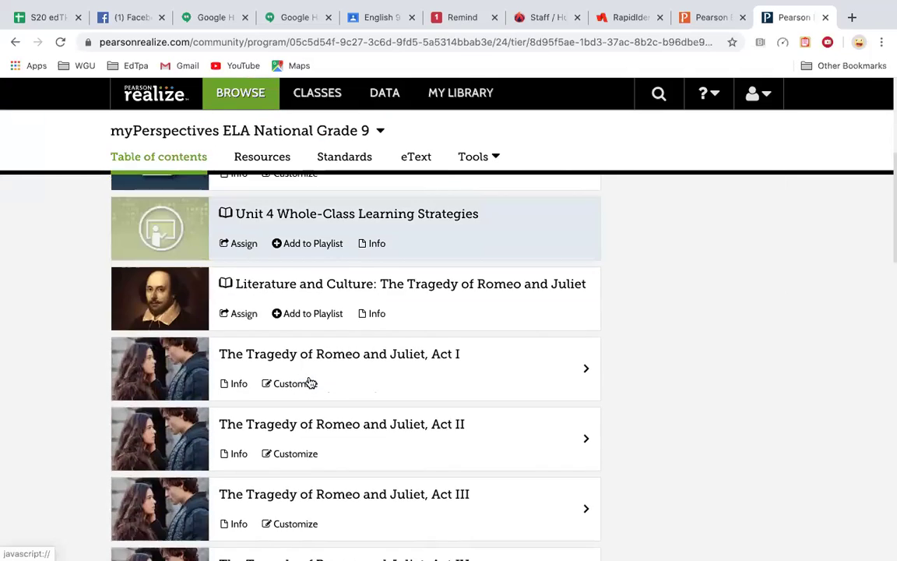
scroll(310, 382, "down", 4)
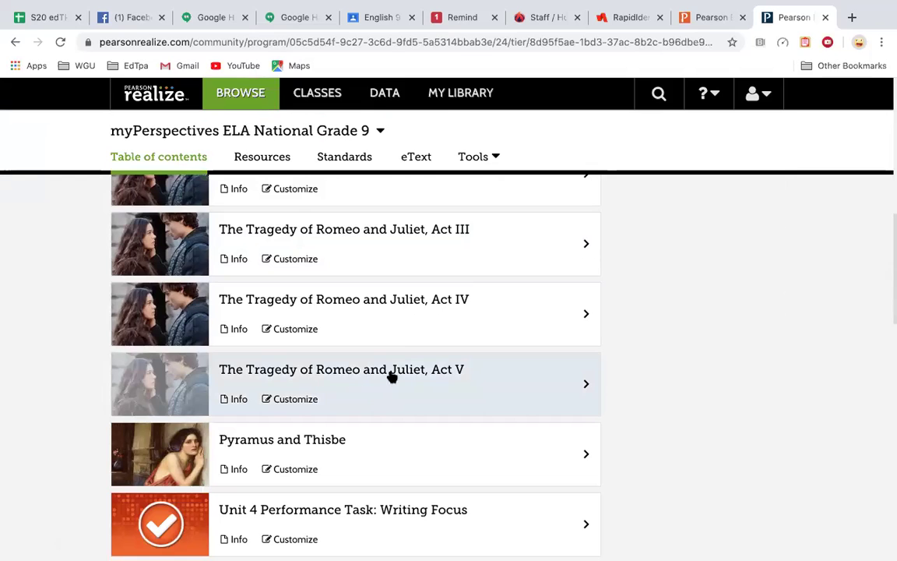
left_click(397, 373)
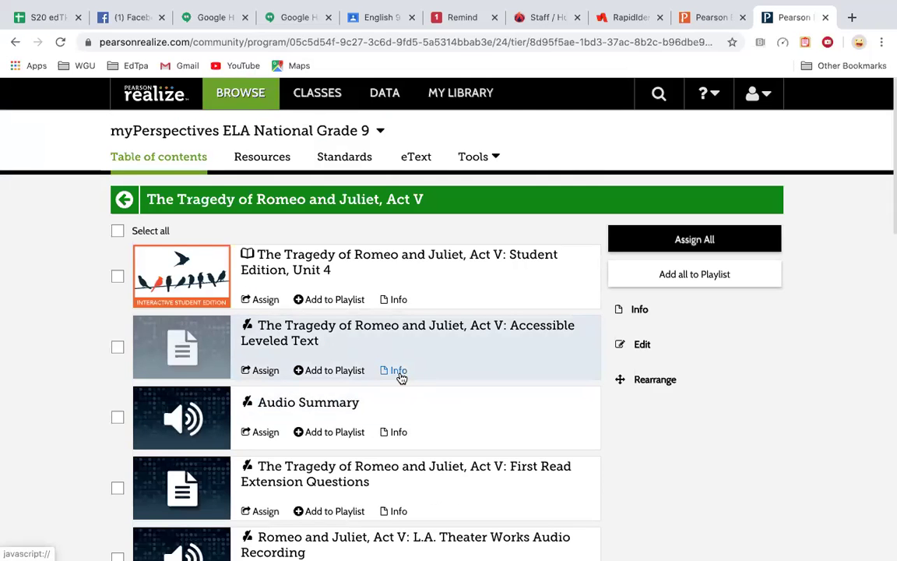
Step: Select the Concept Vocabulary and Word Study and Conventions: Parallelism worksheets, leaving Word Study: Word Families (RP) unselected
scroll(400, 376, "down", 3)
scroll(402, 377, "down", 5)
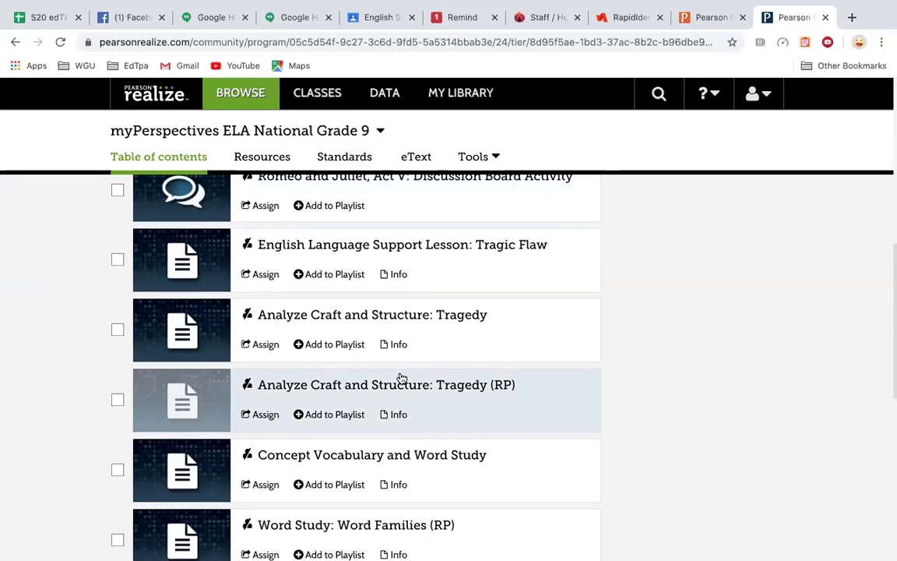
scroll(401, 378, "down", 1)
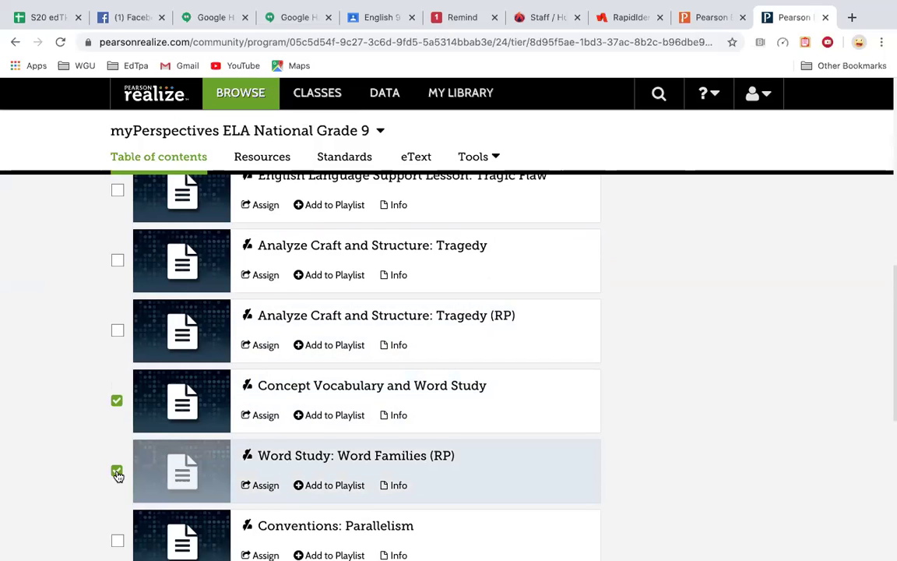
scroll(117, 475, "down", 2)
left_click(116, 356)
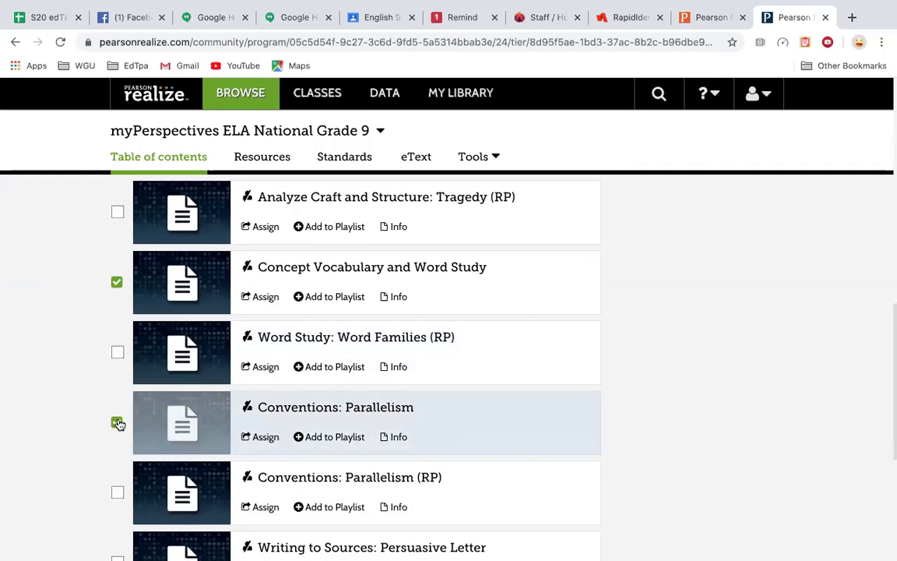
Step: Review the remaining Act V worksheets and add Analyze Craft and Structure: Tragedy to the selection
scroll(72, 452, "down", 2)
scroll(72, 452, "down", 2)
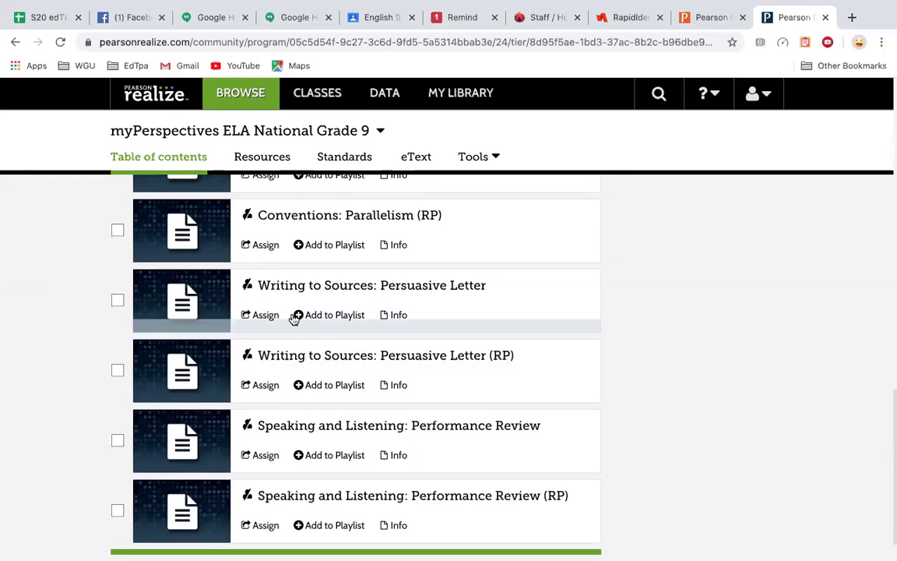
scroll(319, 401, "down", 1)
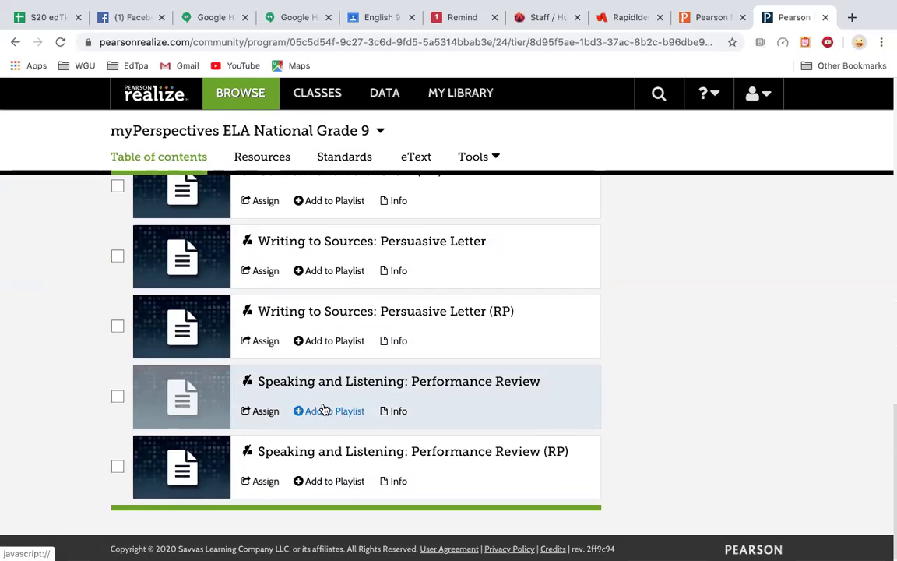
scroll(325, 409, "up", 4)
scroll(324, 410, "up", 3)
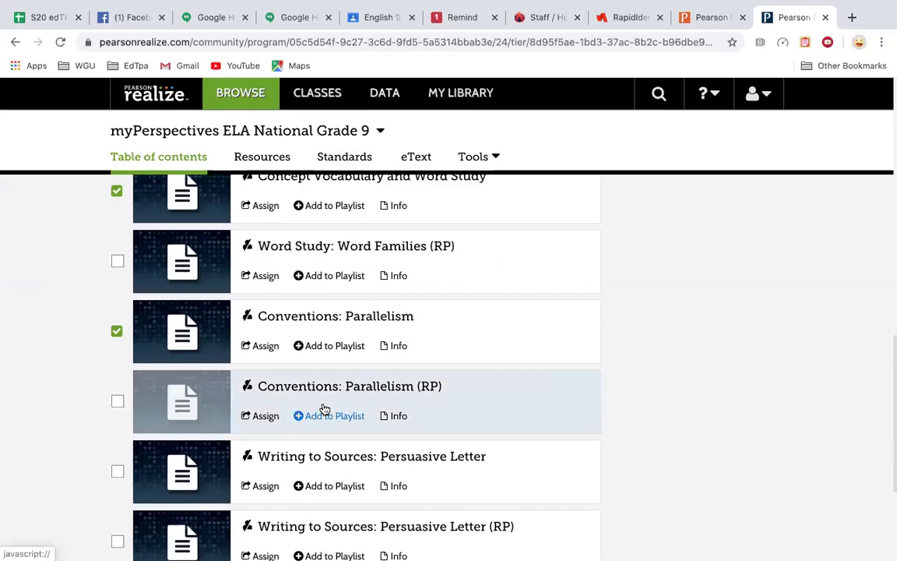
scroll(325, 410, "up", 3)
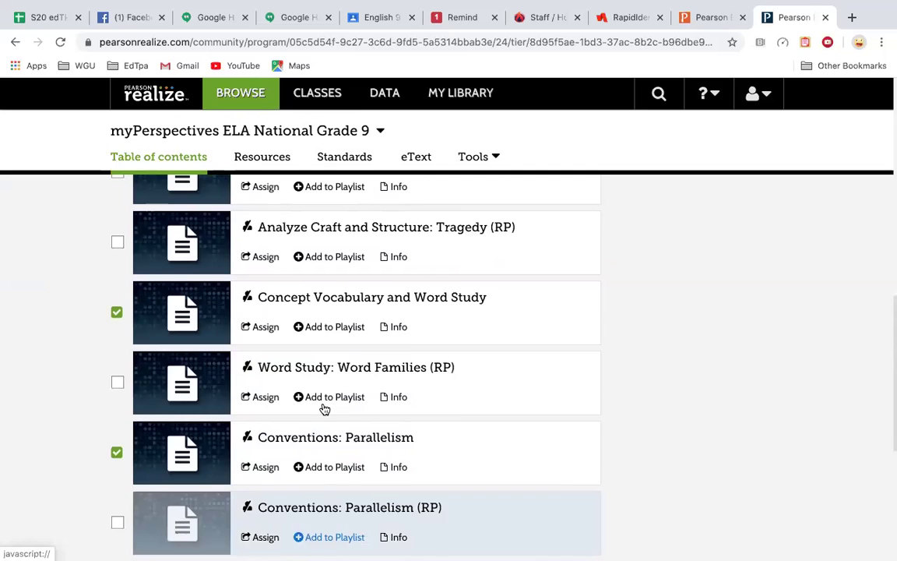
scroll(324, 410, "up", 1)
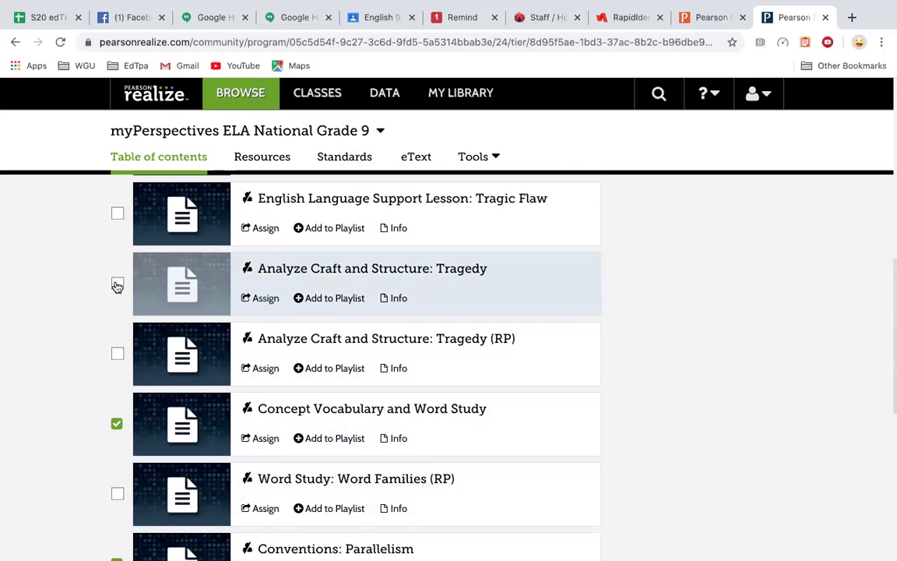
scroll(39, 392, "down", 3)
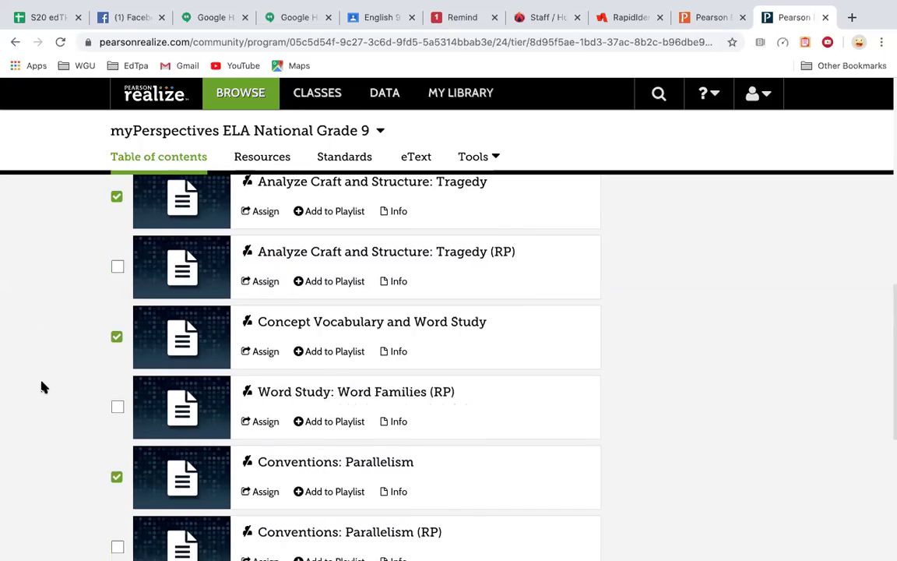
Step: Start a new playlist from the three selected worksheets and title it "Act 5 grammar study"
scroll(41, 386, "up", 3)
scroll(43, 387, "up", 10)
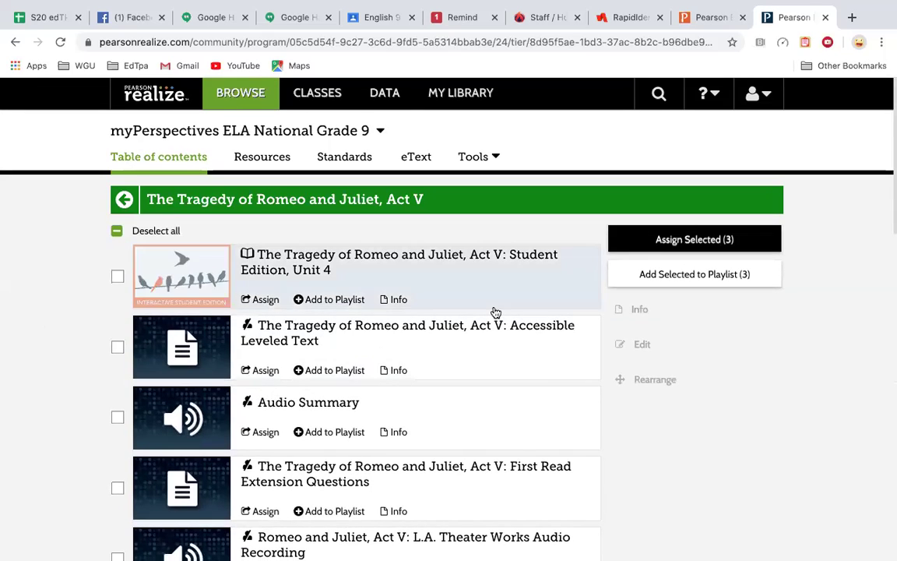
left_click(708, 276)
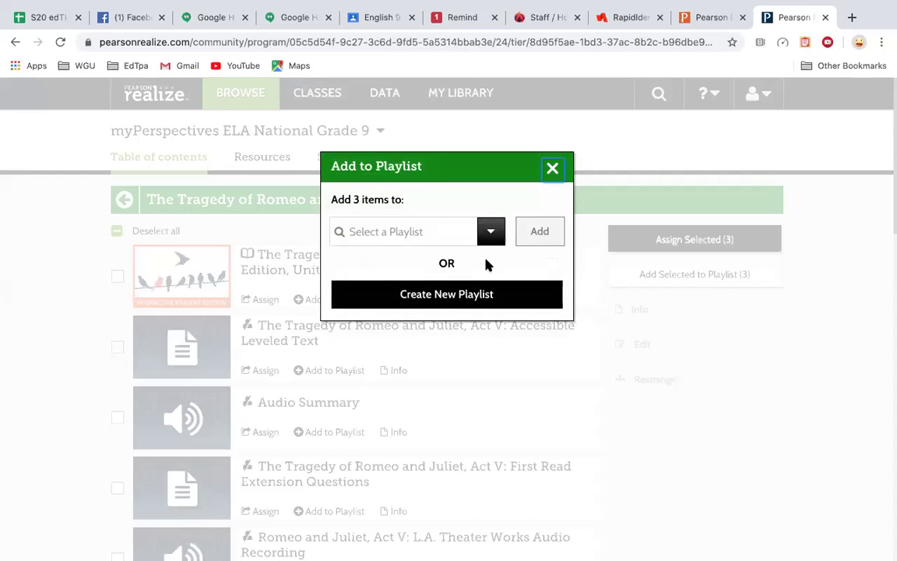
left_click(441, 305)
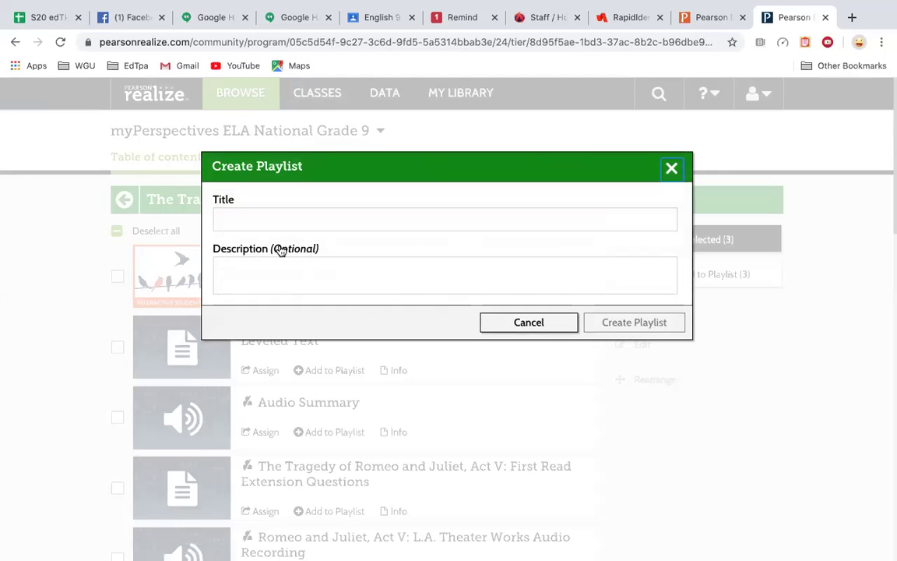
left_click(279, 222)
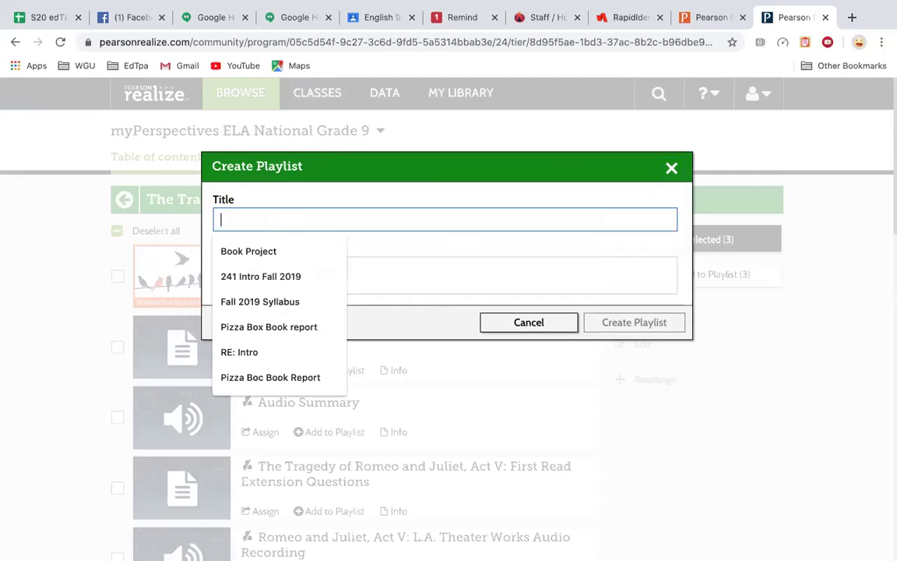
type("Act 5 grammar an")
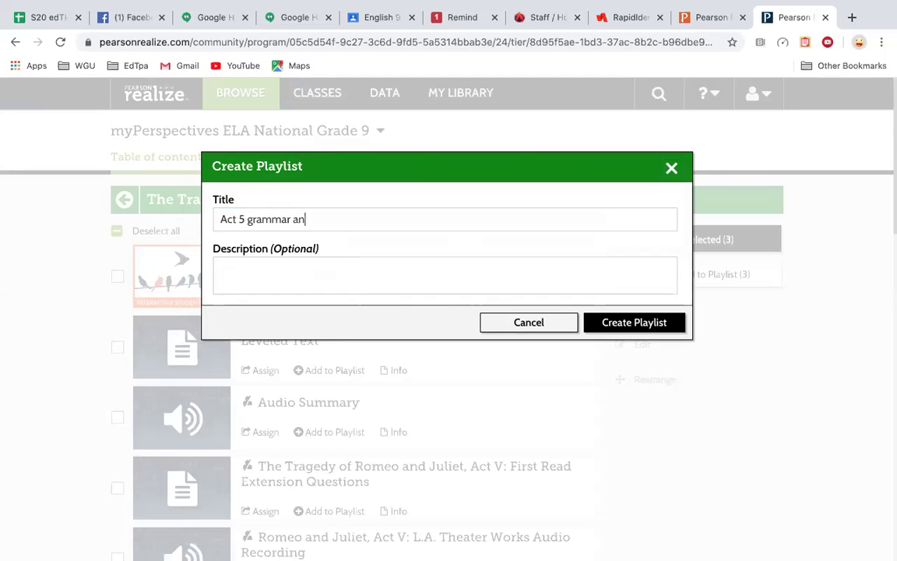
key("BackSpace")
key("BackSpace")
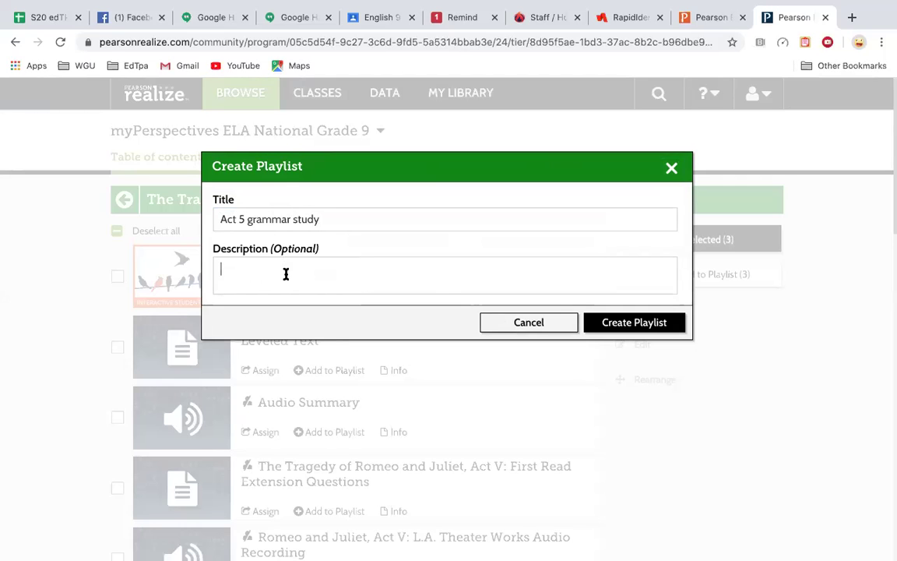
Step: Enter and copy the description "All 3 of the sheets are to be completed", then create the playlist
type("A")
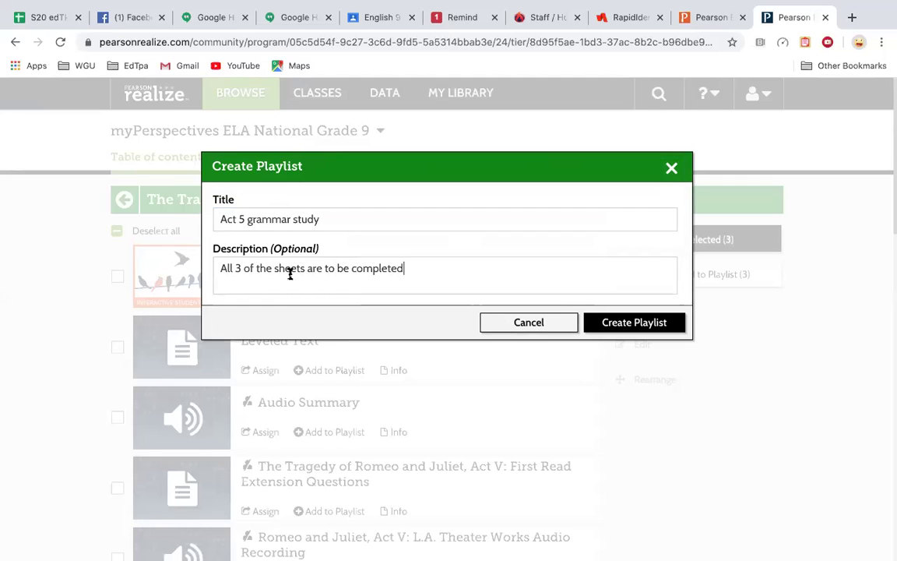
double_click(370, 264)
left_click(371, 262)
triple_click(370, 261)
key("ctrl+c")
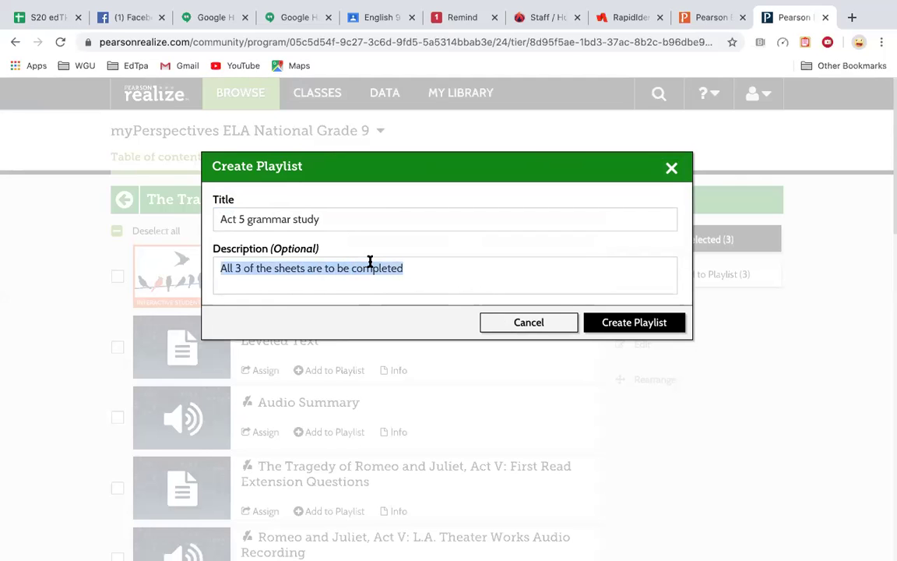
left_click(632, 327)
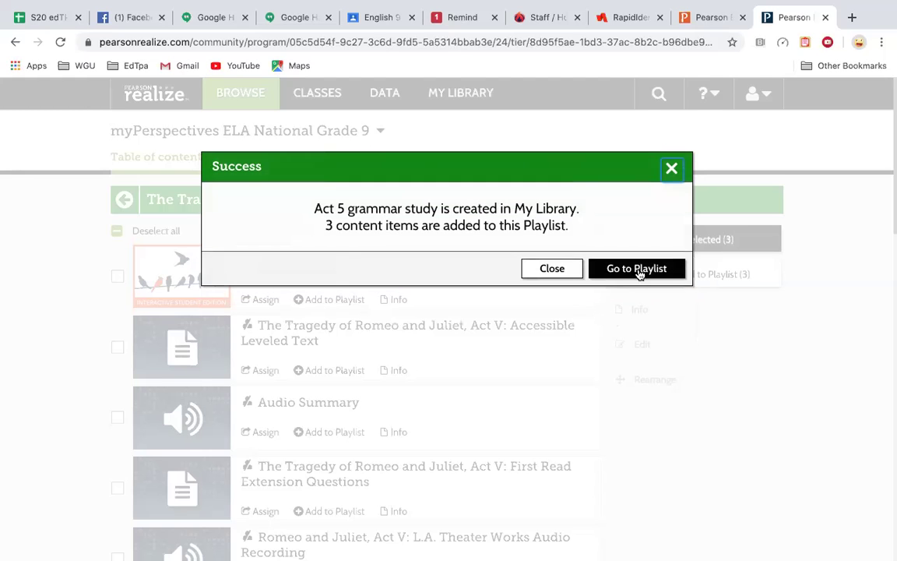
Step: Open the new Act 5 grammar study playlist, select all three worksheets and start an assignment for the whole playlist
left_click(641, 269)
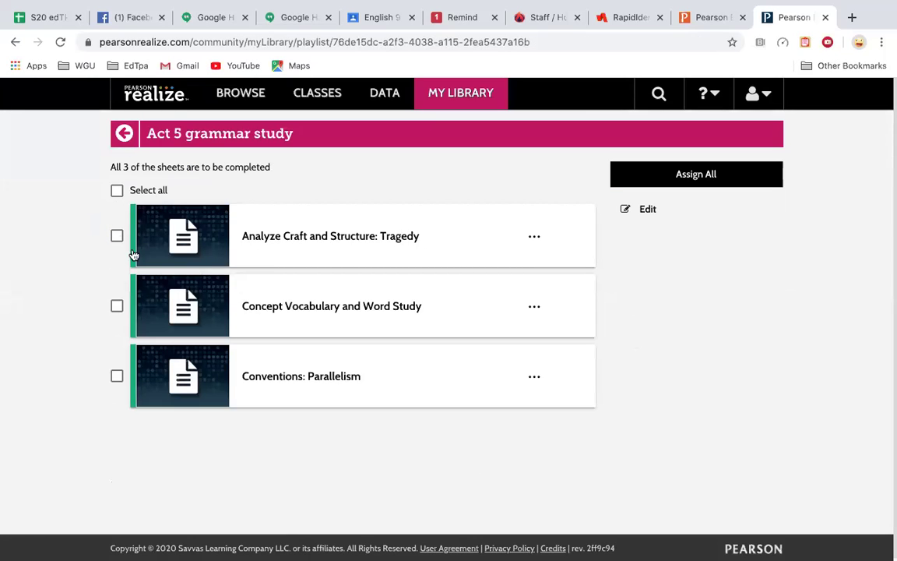
left_click(117, 193)
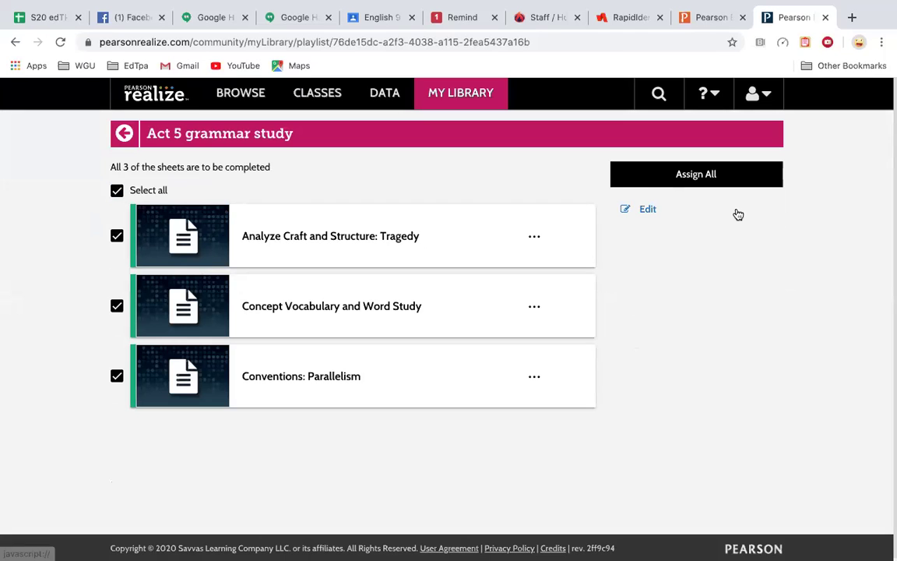
left_click(710, 179)
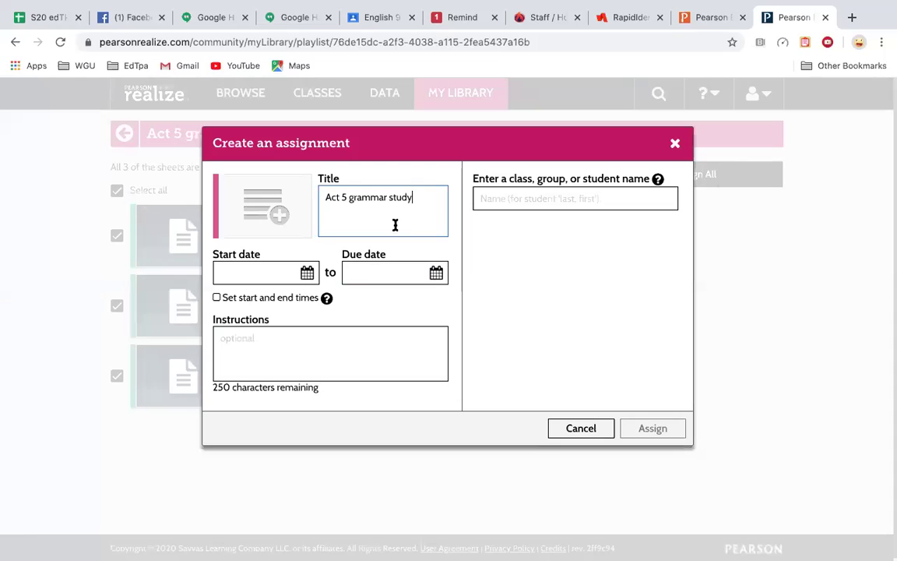
Step: Set the assignment to run from 05/20/2020 to 05/24/2020 and paste the instructions "All 3 of the sheets are to be completed"
left_click(306, 276)
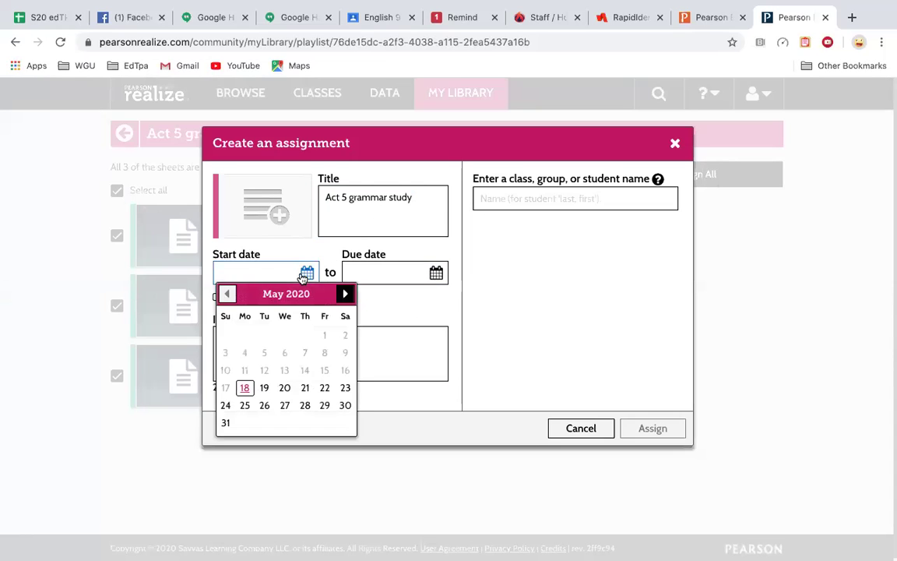
left_click(284, 388)
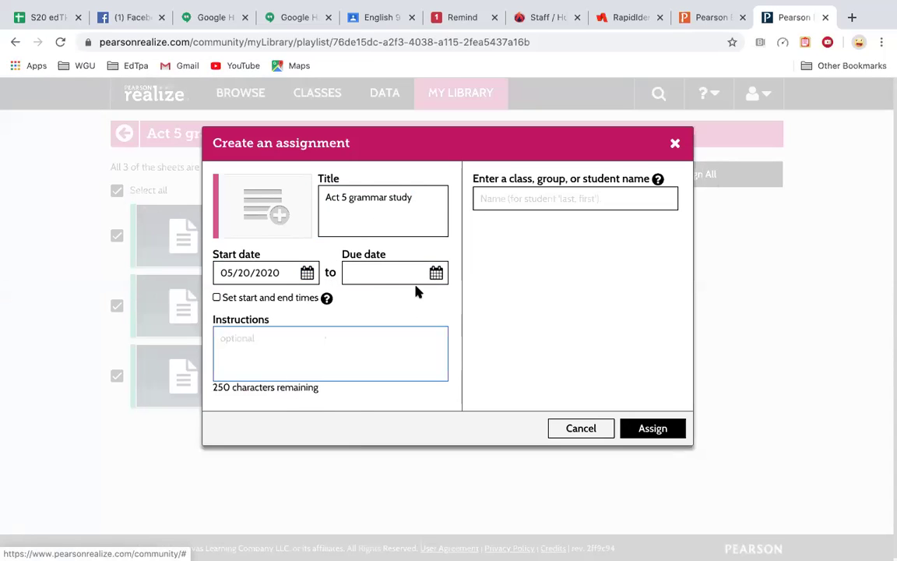
left_click(440, 273)
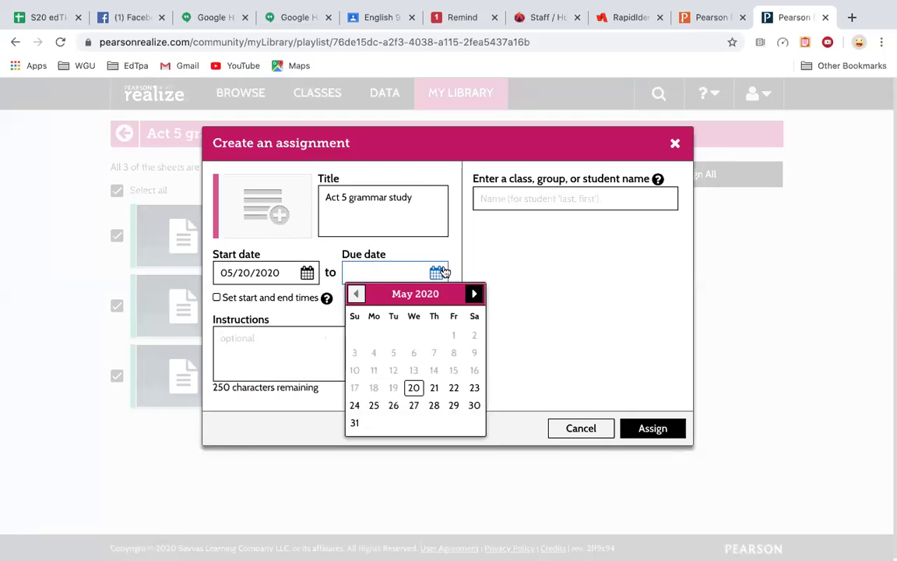
left_click(354, 405)
left_click(244, 341)
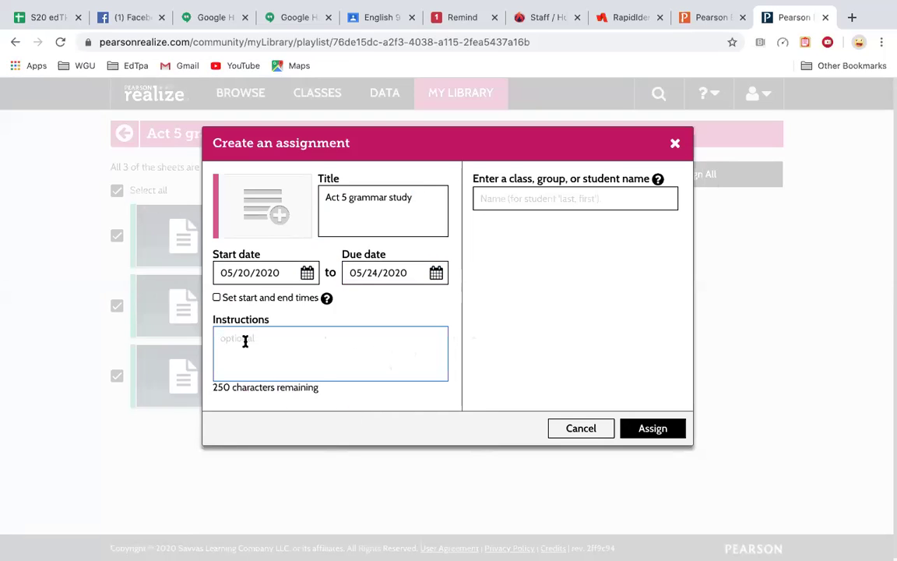
key("ctrl+v")
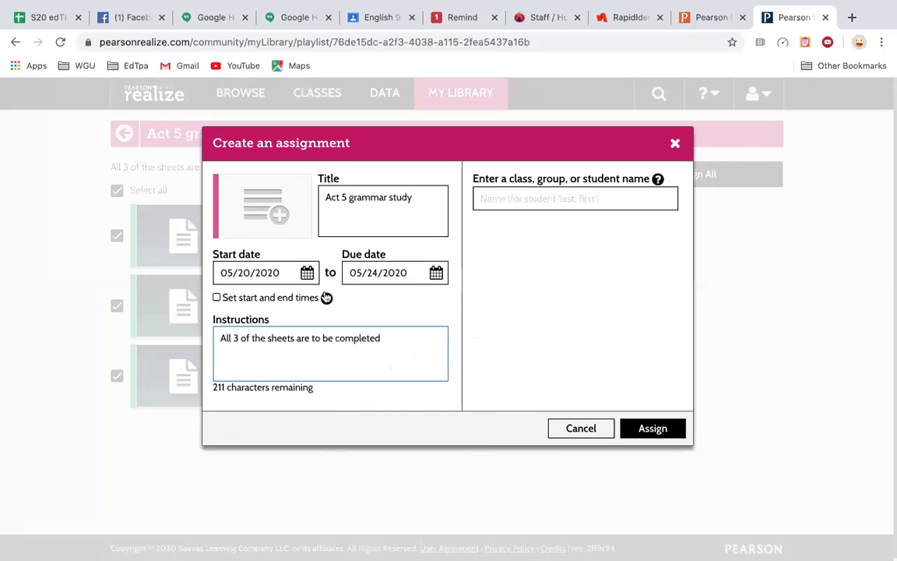
Step: Add English 9 Block 1, English 9 Block 3 and English 9 Block 4 as recipients and assign the playlist
left_click(517, 197)
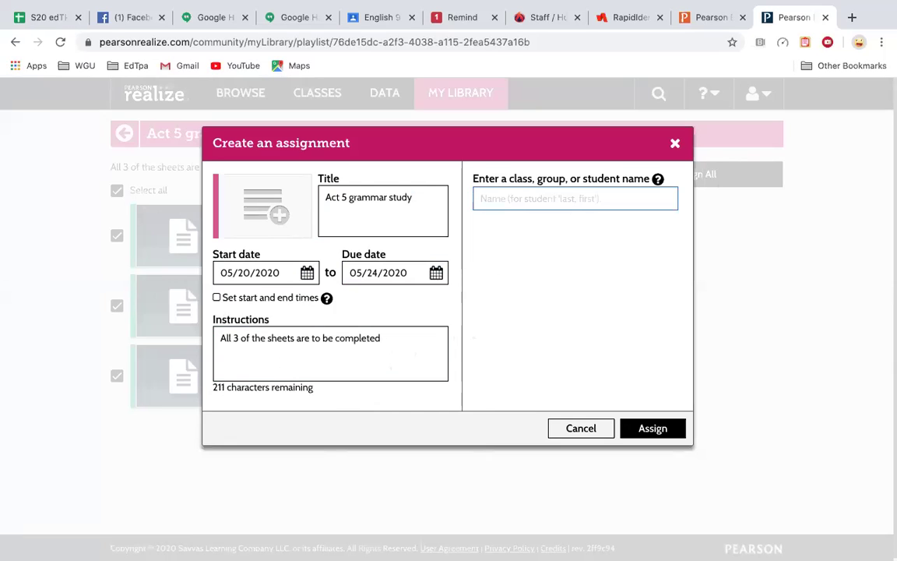
type("en")
left_click(517, 226)
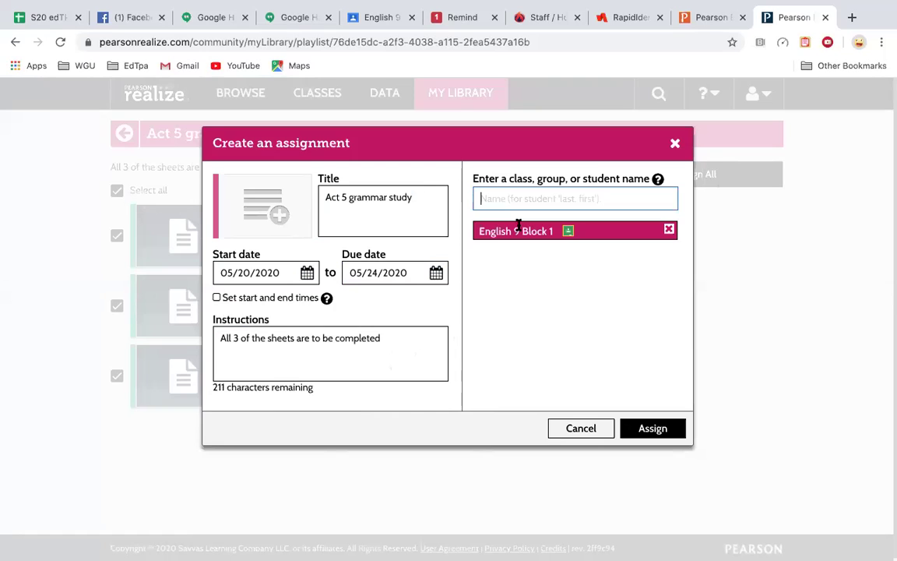
type("en")
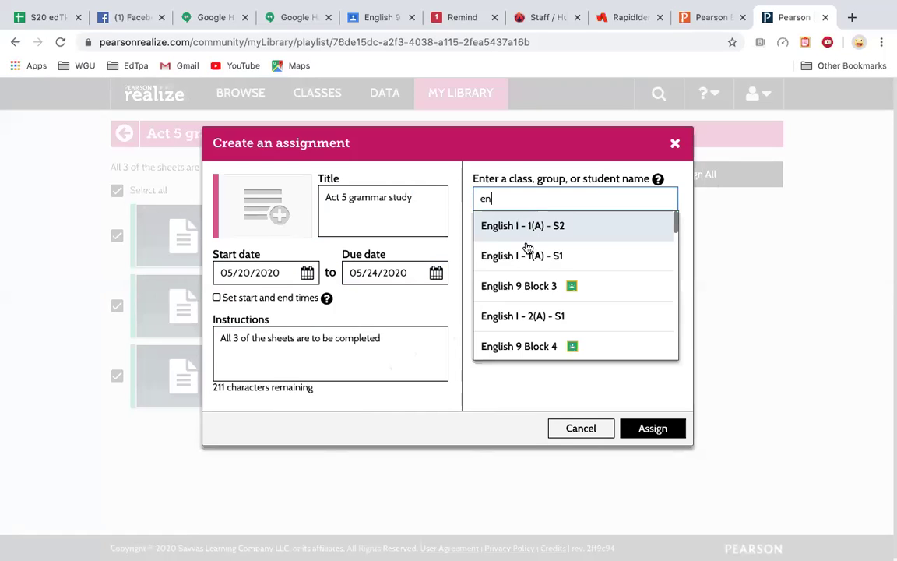
left_click(524, 288)
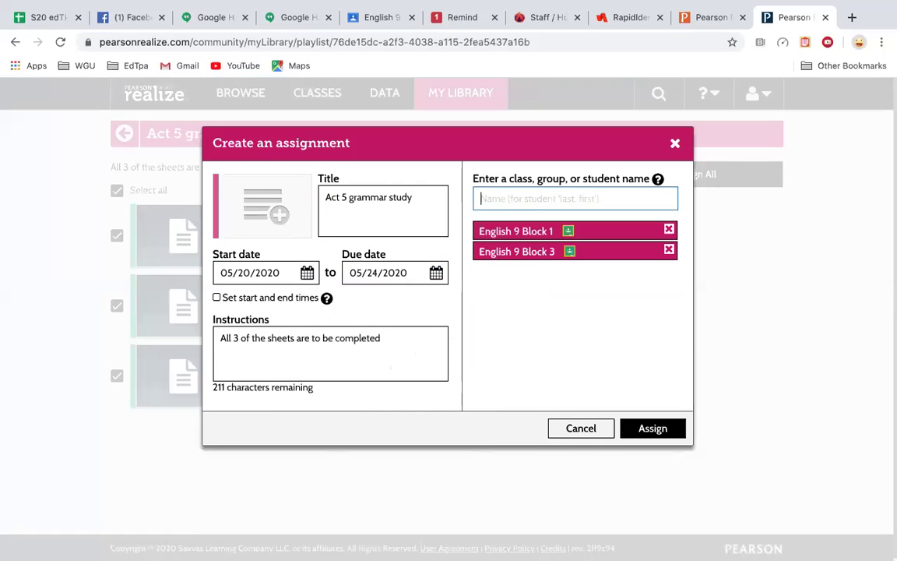
type("en")
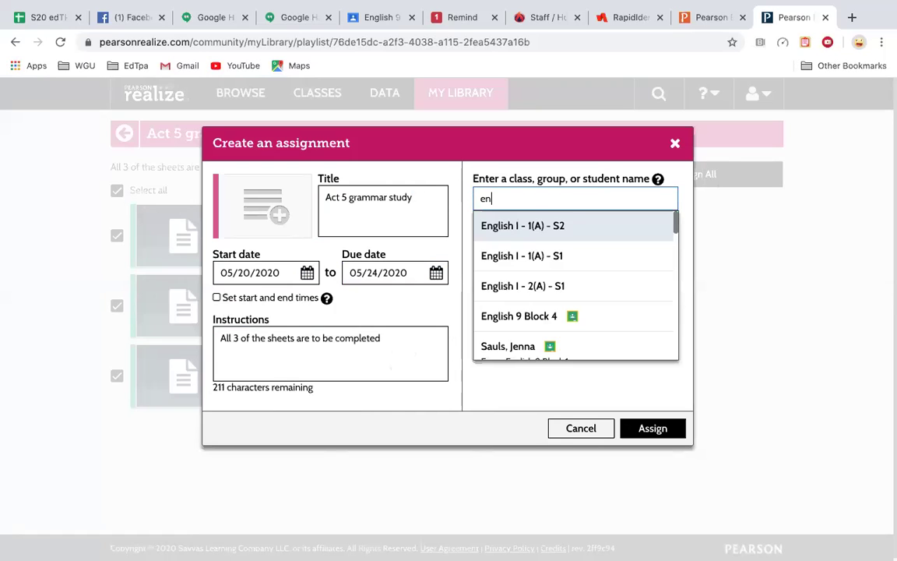
left_click(527, 316)
left_click(647, 428)
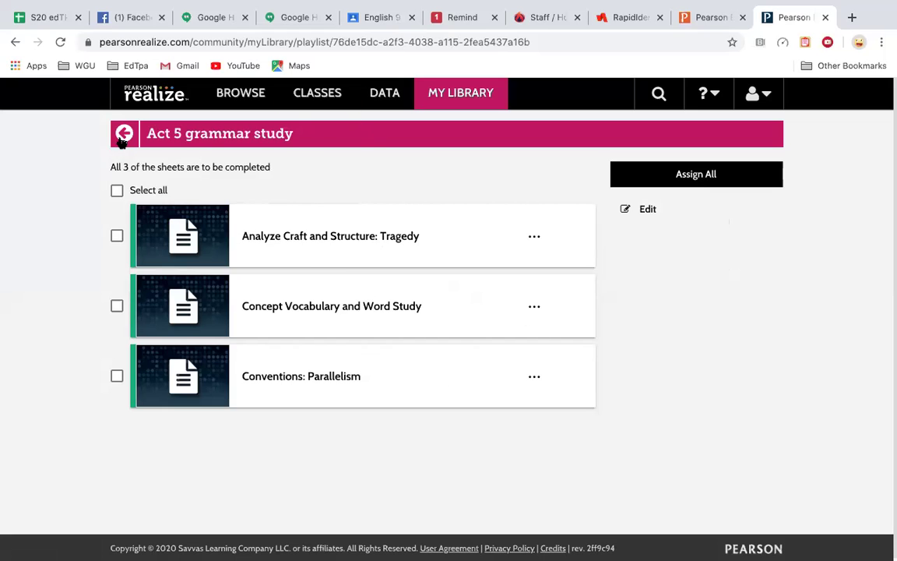
Step: Switch to Google Classroom and examine the student work for Act 5 supplemental materials from the English 9 Block 4 gradebook
left_click(360, 17)
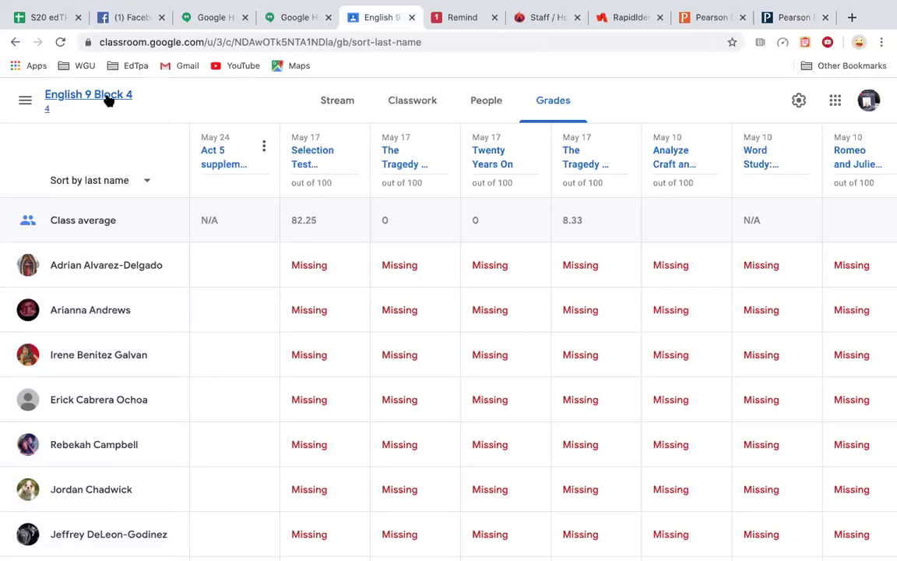
left_click(102, 95)
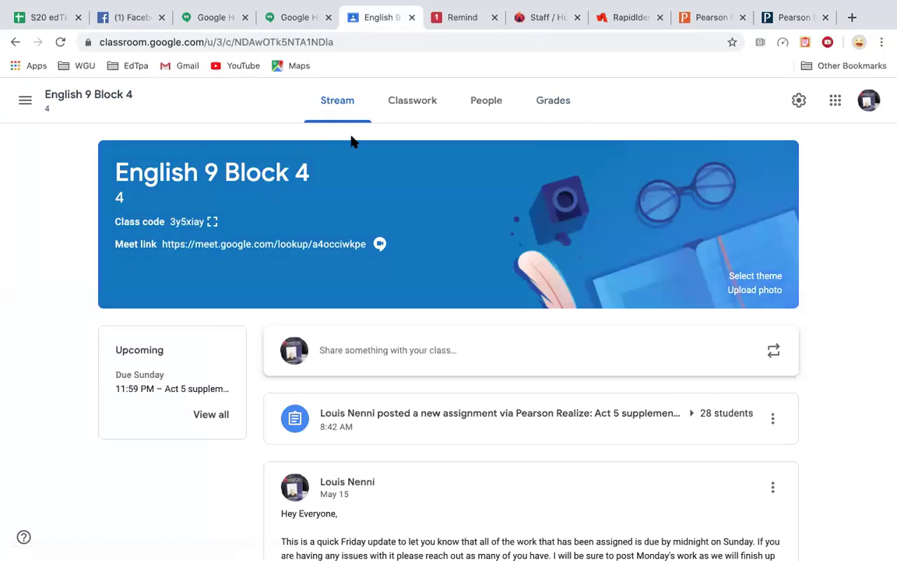
left_click(540, 109)
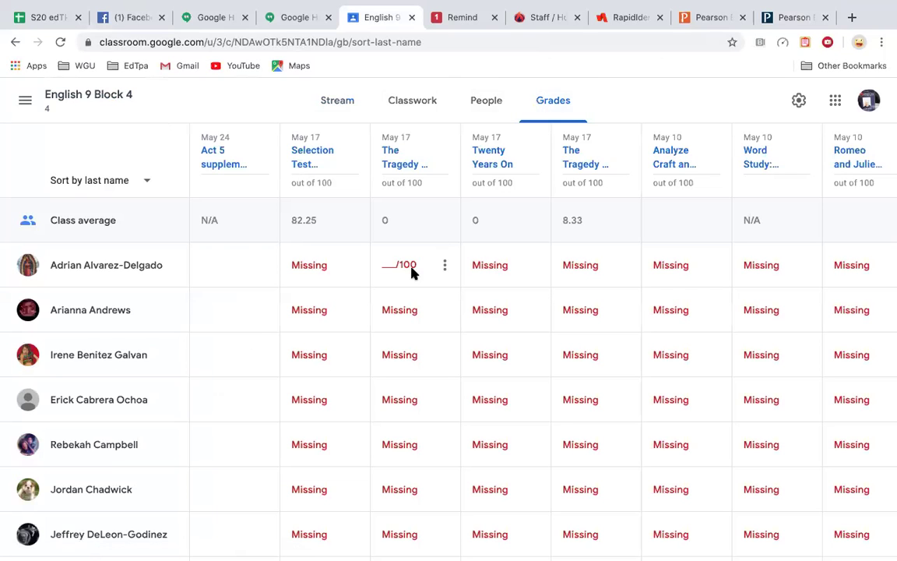
left_click(216, 157)
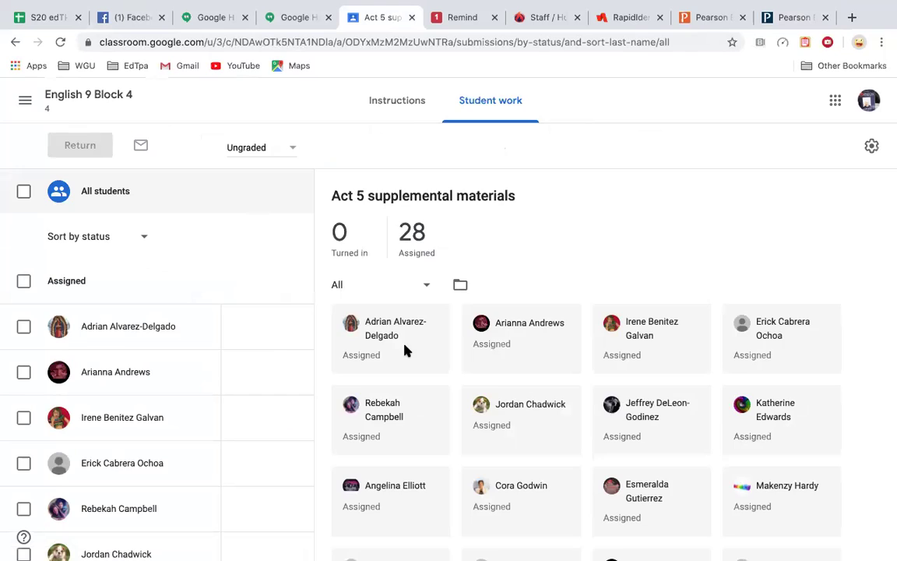
scroll(387, 395, "down", 3)
scroll(387, 395, "up", 3)
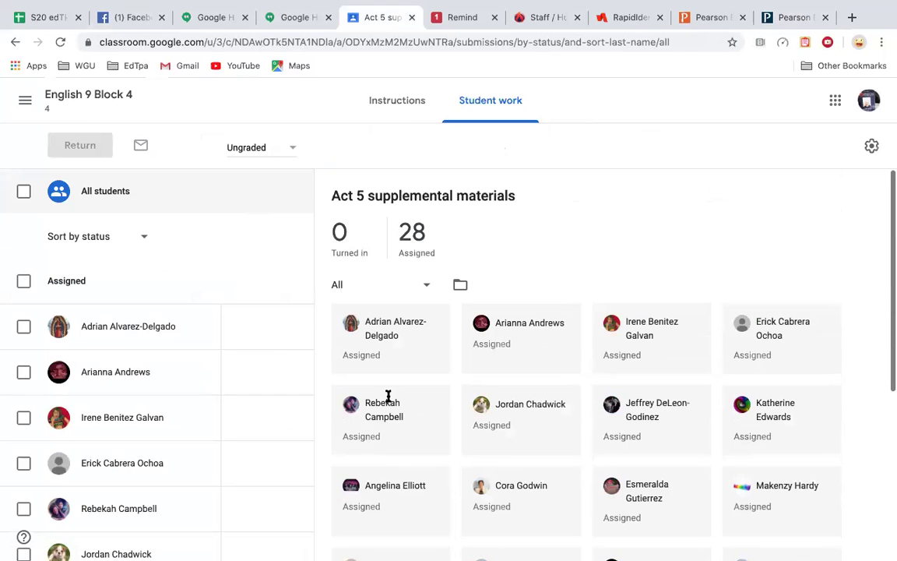
Step: Check the English 9 Block 4 stream and gradebook for the new assignment, reloading the grades page
left_click(66, 95)
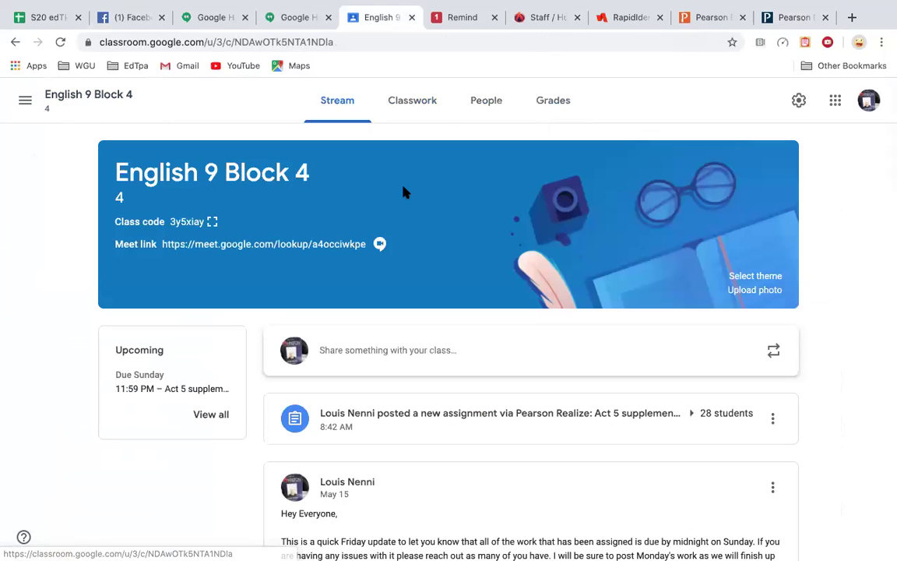
scroll(381, 416, "down", 2)
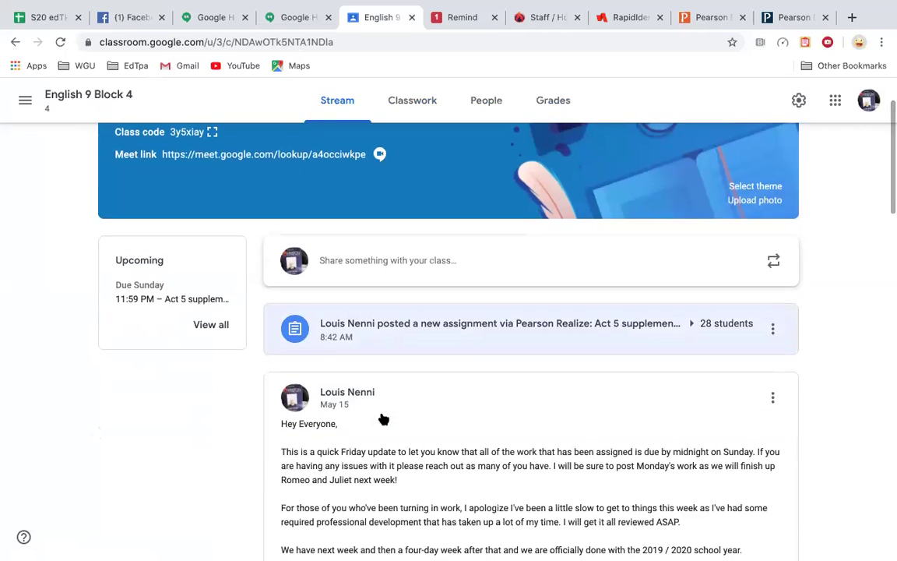
scroll(381, 417, "up", 2)
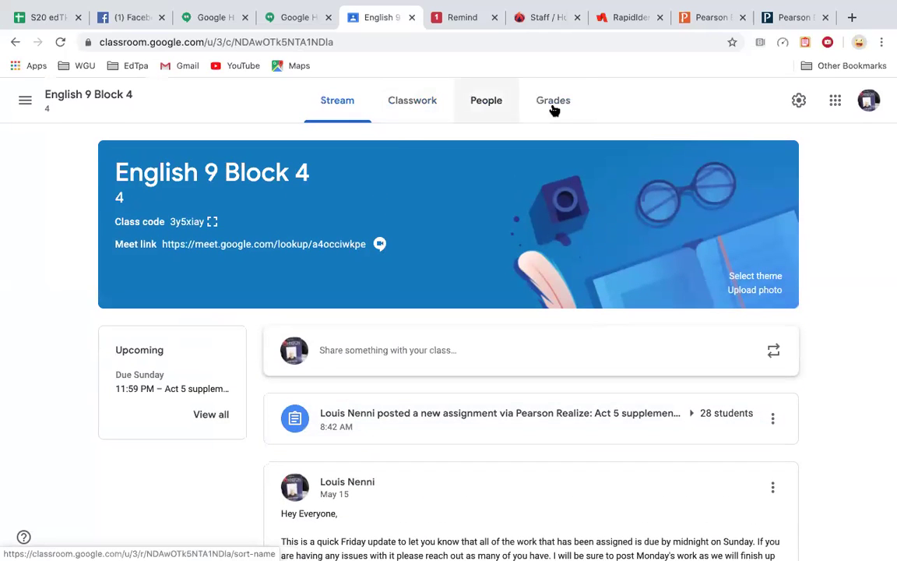
left_click(553, 107)
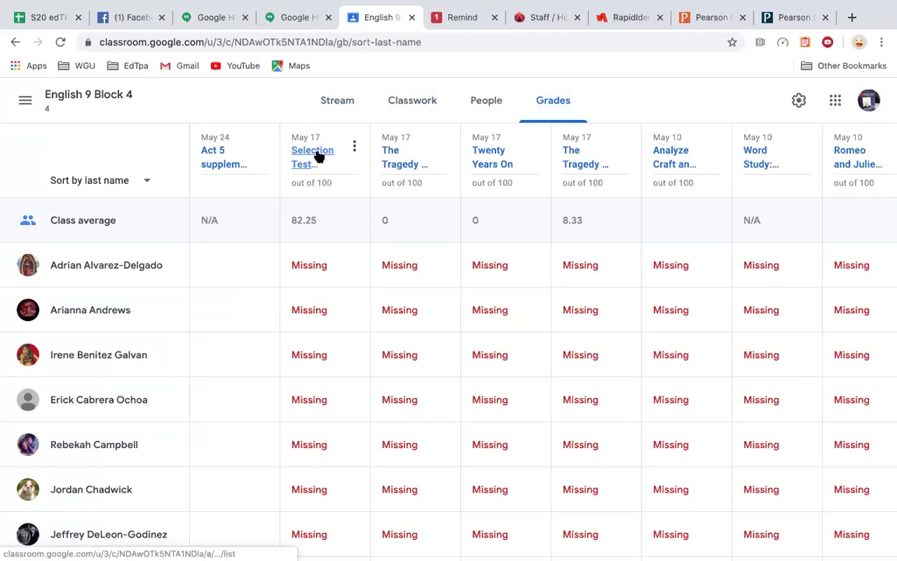
scroll(557, 212, "right", 5)
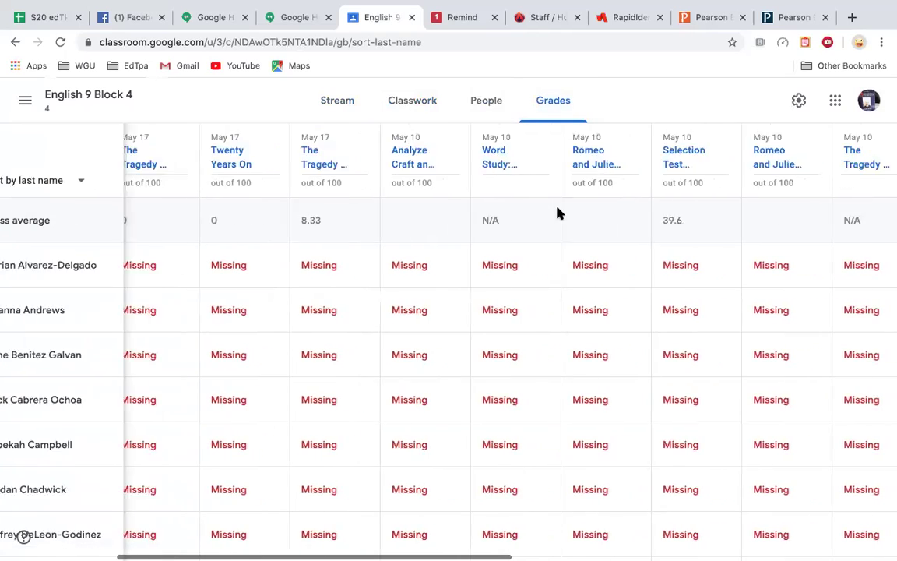
scroll(556, 213, "left", 5)
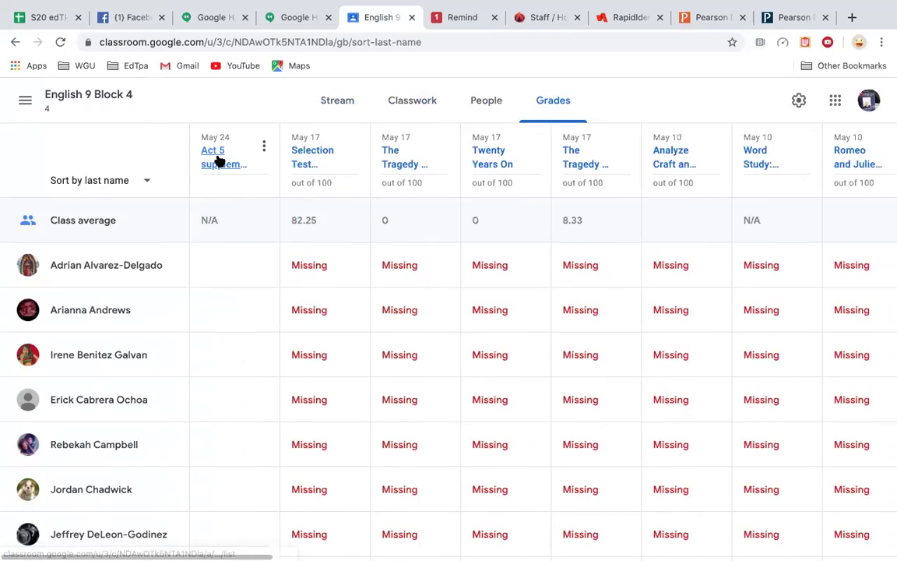
left_click(60, 42)
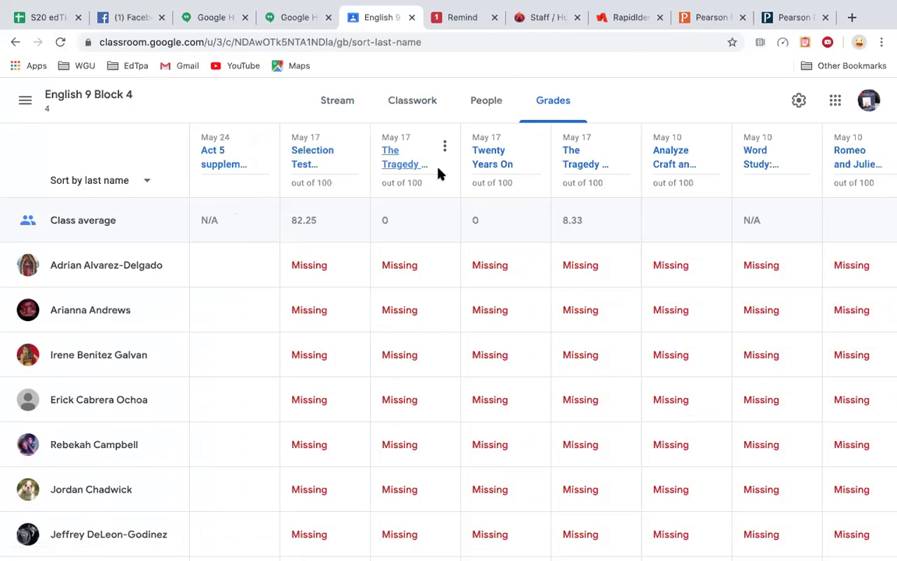
Step: Review the English 9 Block 1 stream back to the May 4 posts, and open the Act 5 supplemental materials student work
left_click(705, 14)
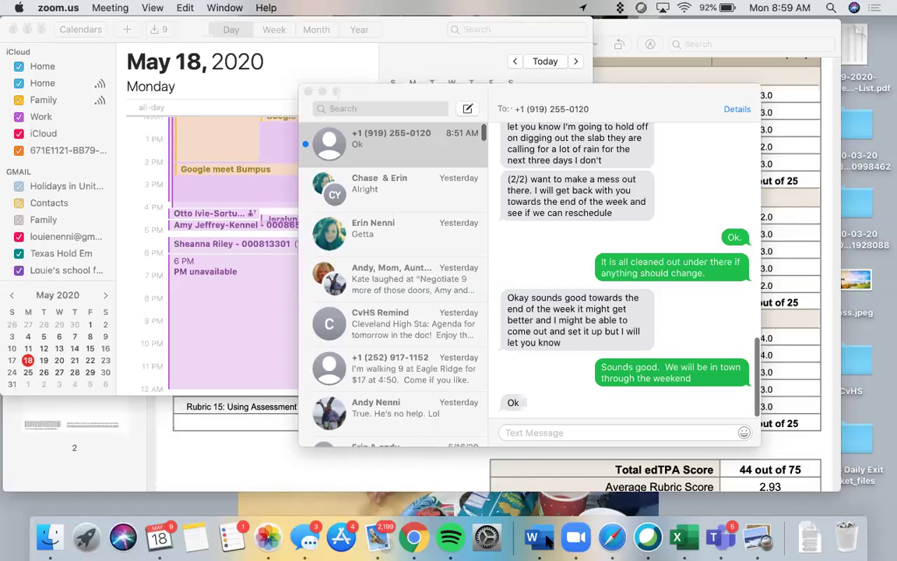
left_click(414, 538)
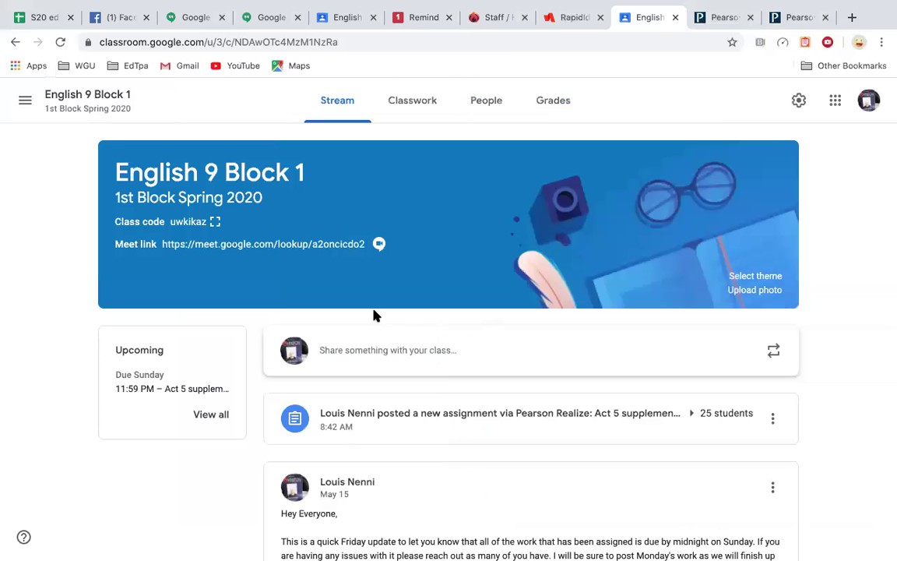
scroll(374, 315, "down", 2)
scroll(374, 316, "up", 2)
scroll(374, 315, "down", 8)
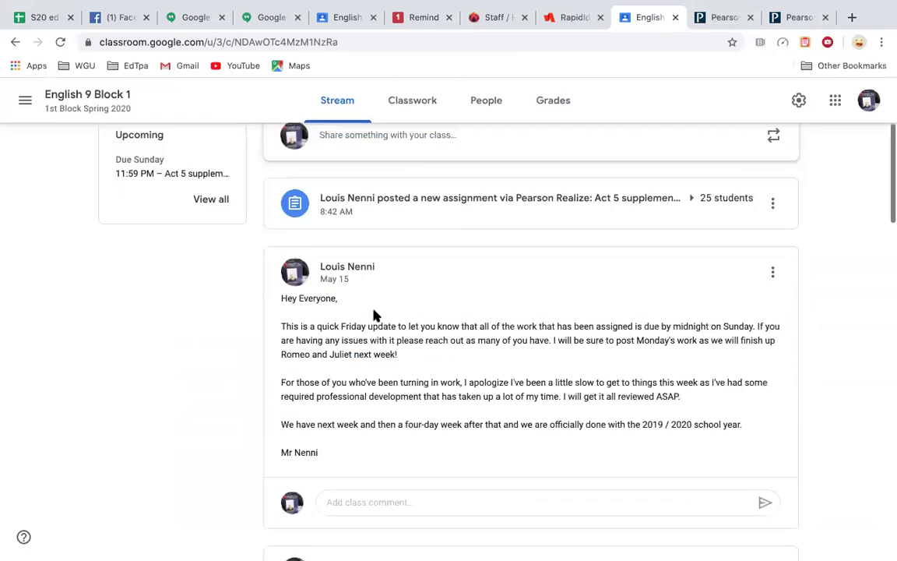
scroll(374, 311, "down", 2)
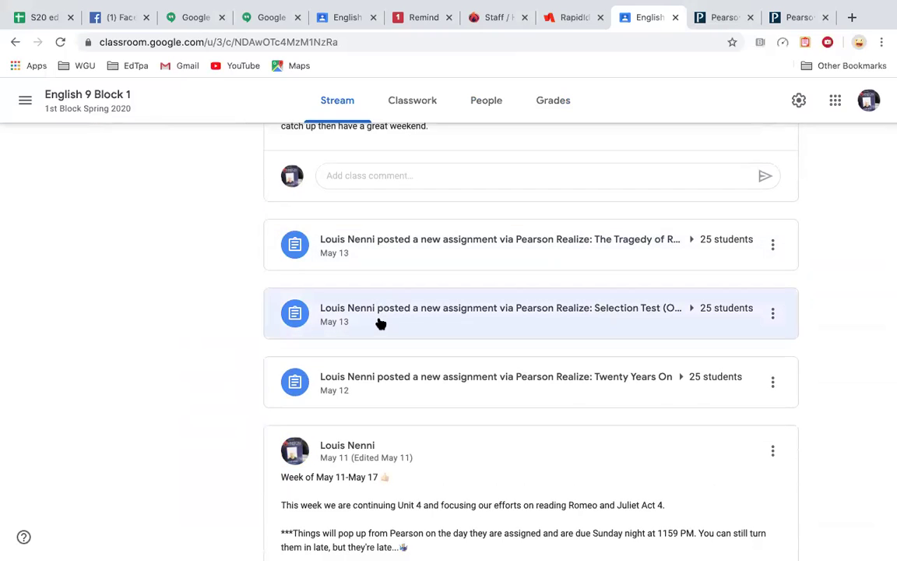
scroll(381, 318, "down", 10)
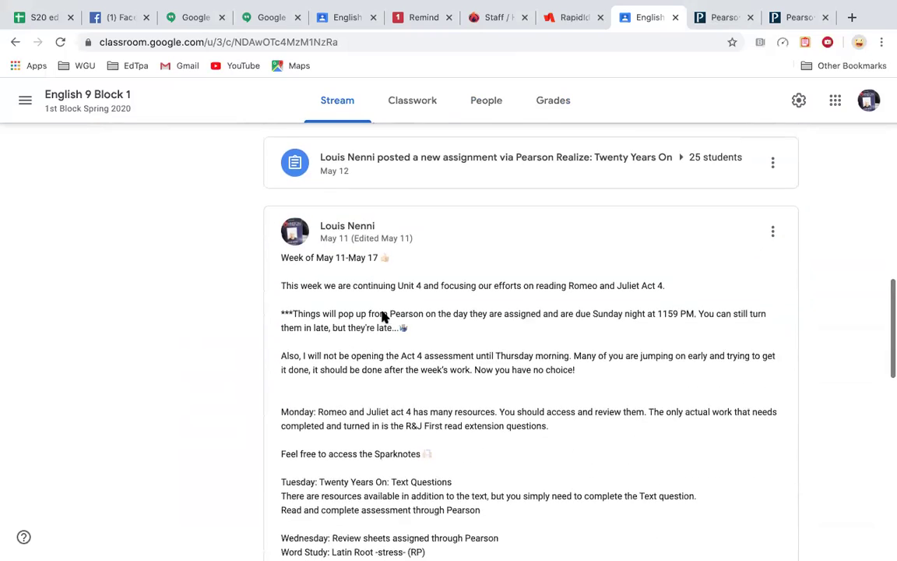
scroll(381, 316, "down", 8)
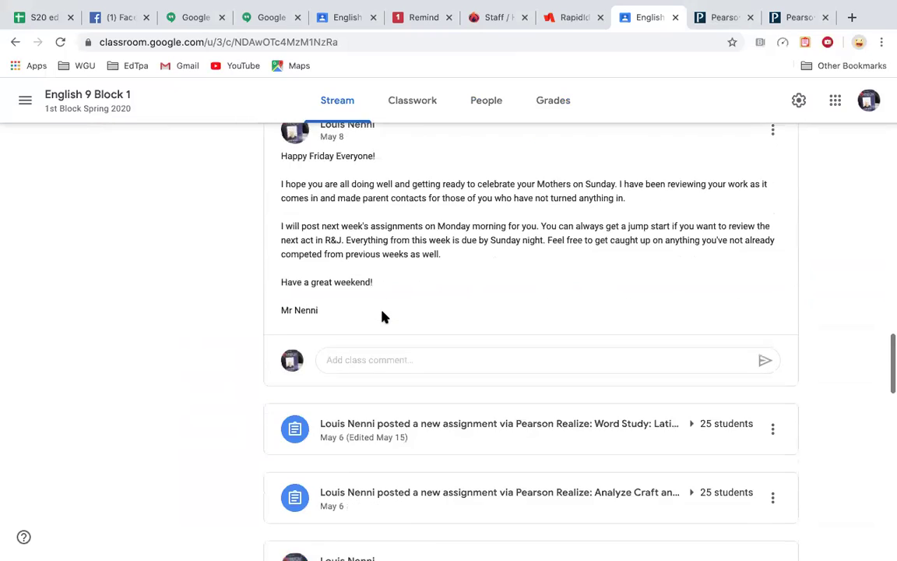
scroll(365, 322, "down", 6)
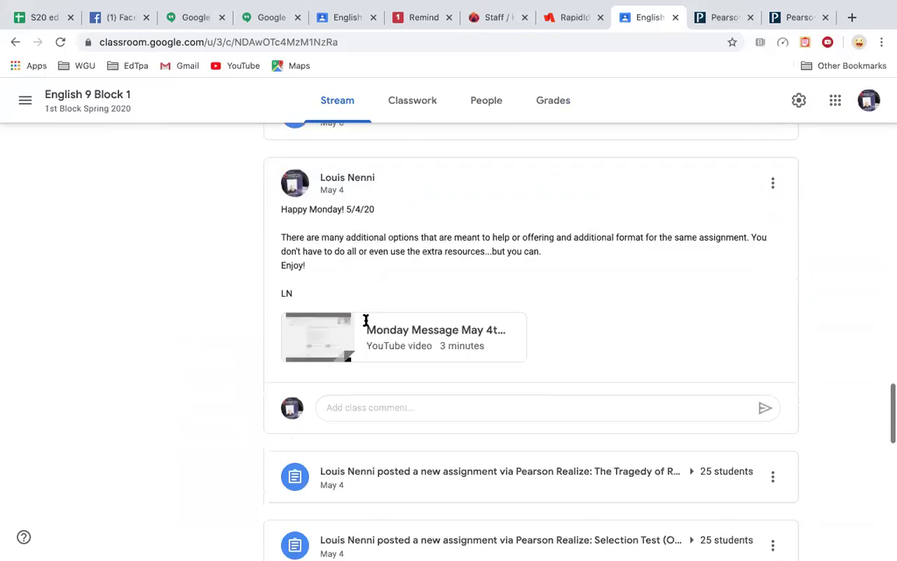
scroll(375, 337, "up", 1)
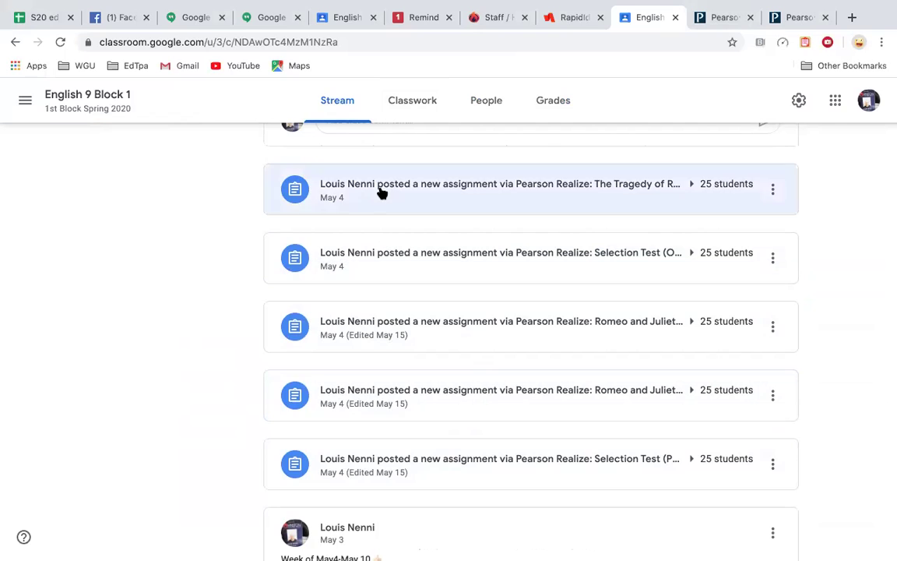
scroll(392, 226, "up", 15)
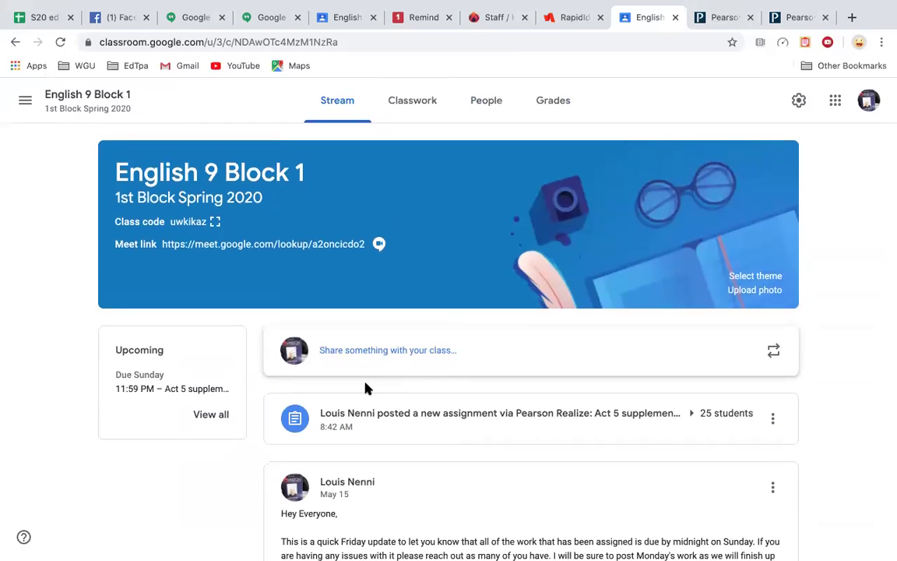
left_click(628, 422)
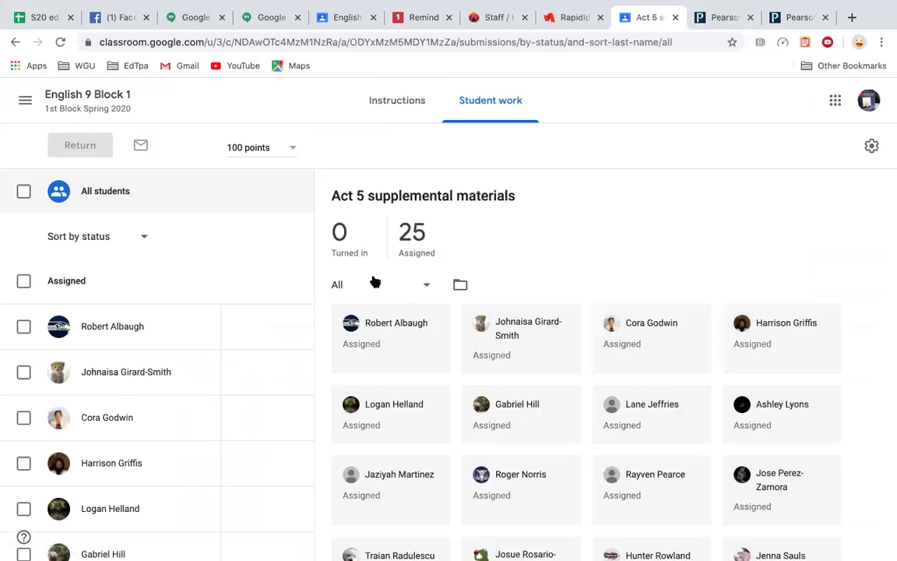